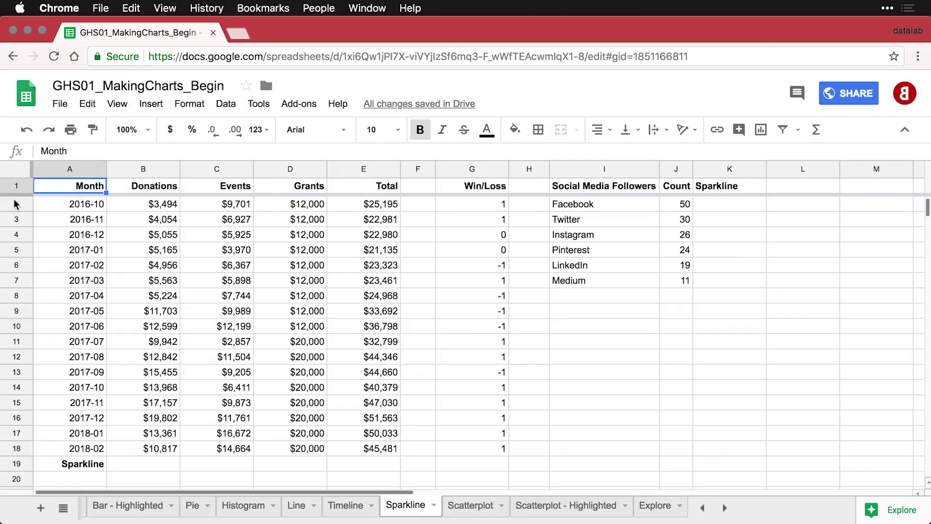
Step: Enter =SPARKLINE(B2:B18) in cell B19 to chart the Donations column
{"action": "left_click", "coordinate": [155, 466]}
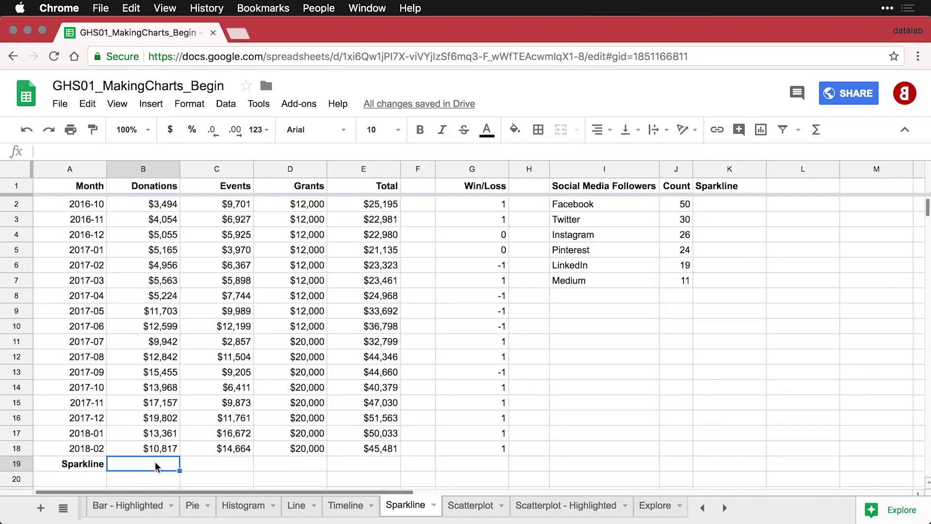
{"action": "type", "text": "="}
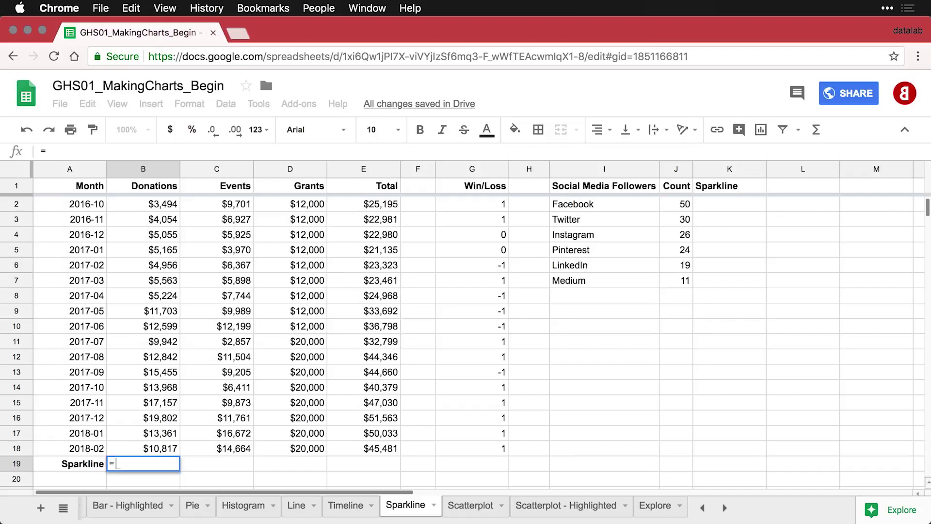
{"action": "type", "text": "spar"}
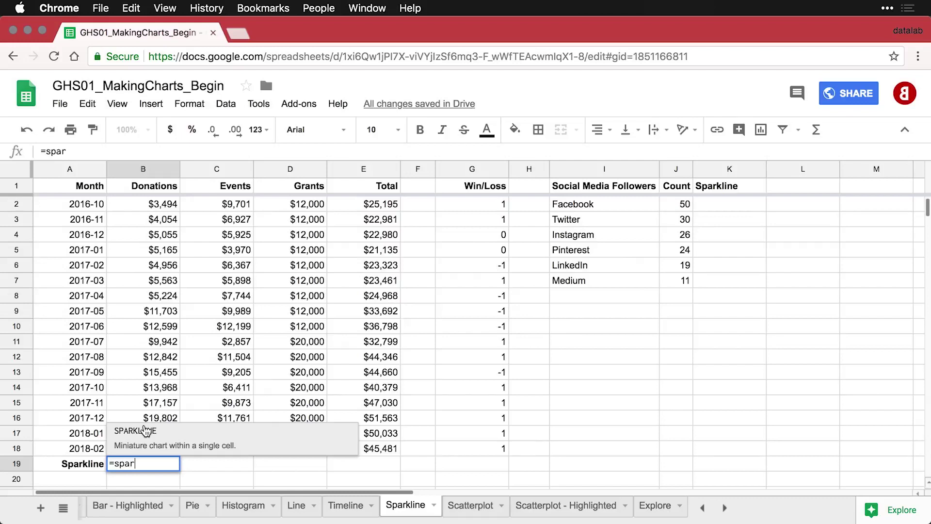
{"action": "left_click", "coordinate": [145, 430]}
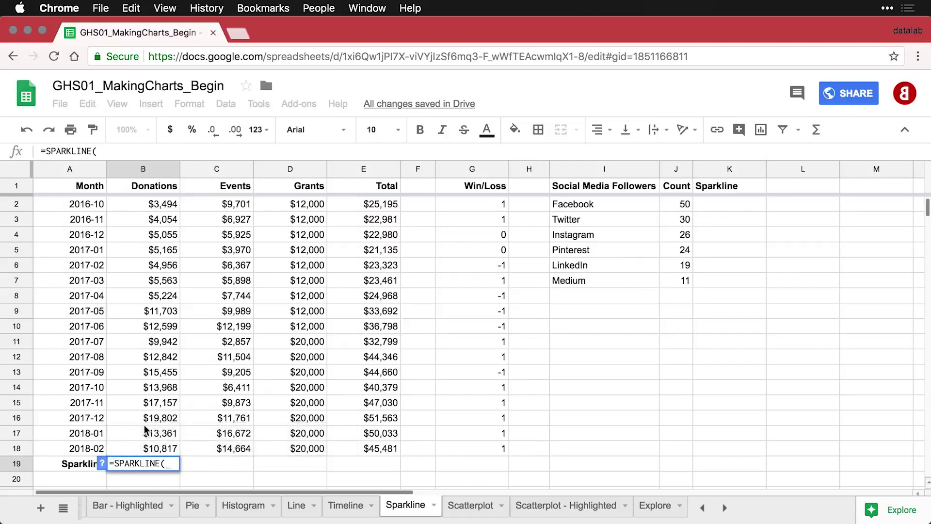
{"action": "left_click_drag", "start_coordinate": [158, 205], "coordinate": [156, 450]}
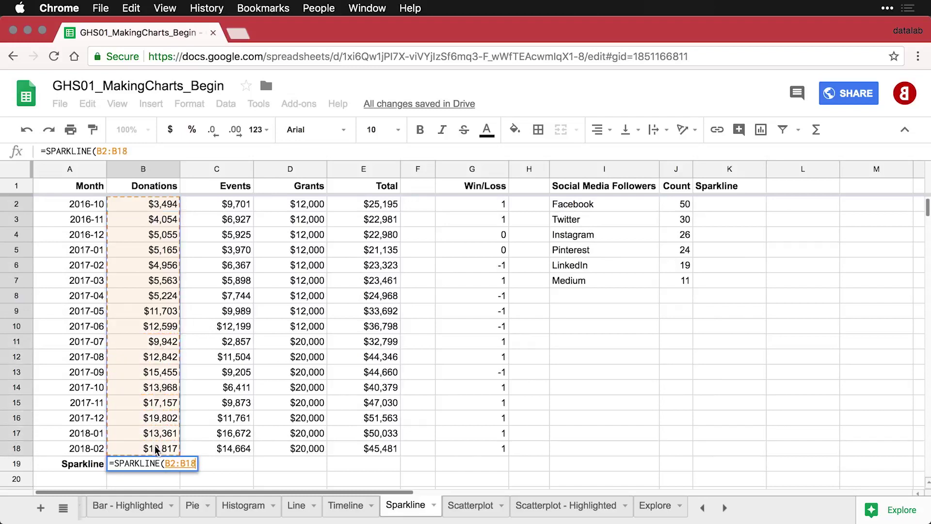
{"action": "type", "text": ")"}
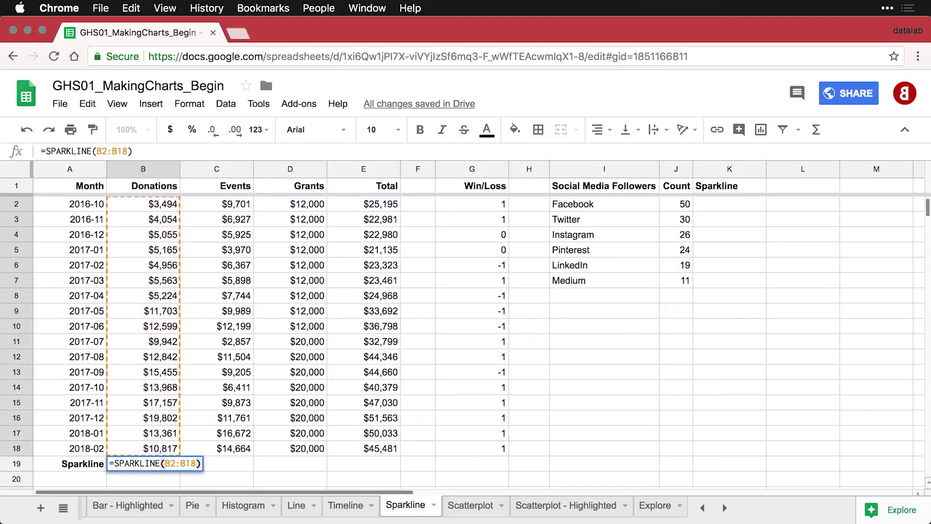
{"action": "key", "text": "Return"}
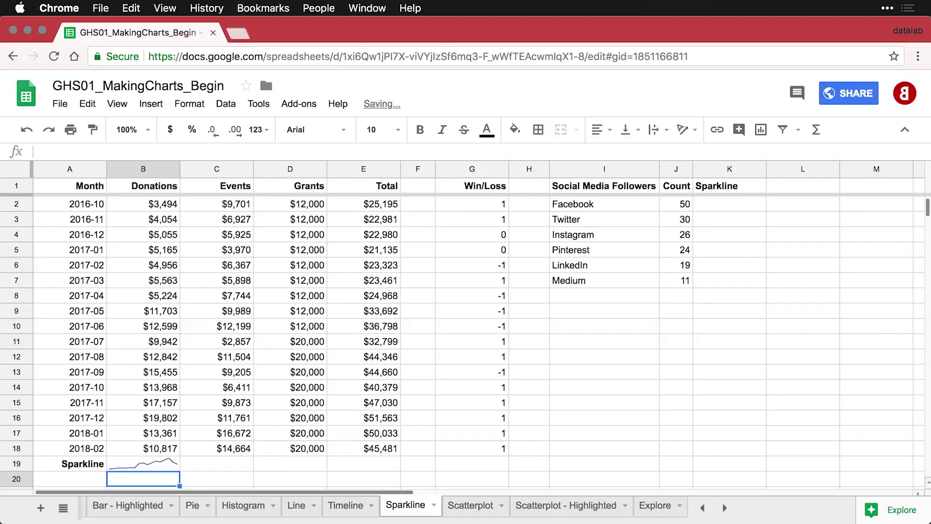
Step: Fill the Donations sparkline formula from B19 across to E19 for Events, Grants and Total
{"action": "left_click", "coordinate": [162, 462]}
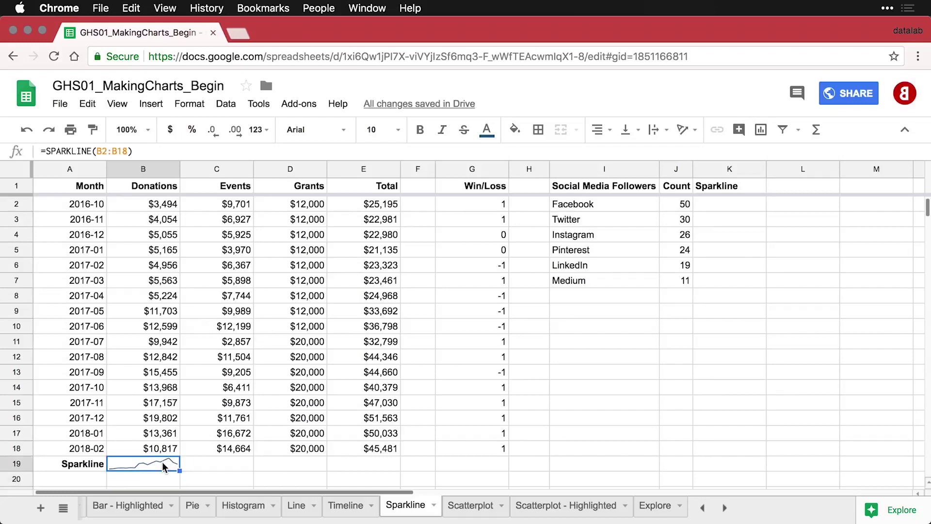
{"action": "left_click", "coordinate": [149, 130]}
{"action": "left_click", "coordinate": [127, 272]}
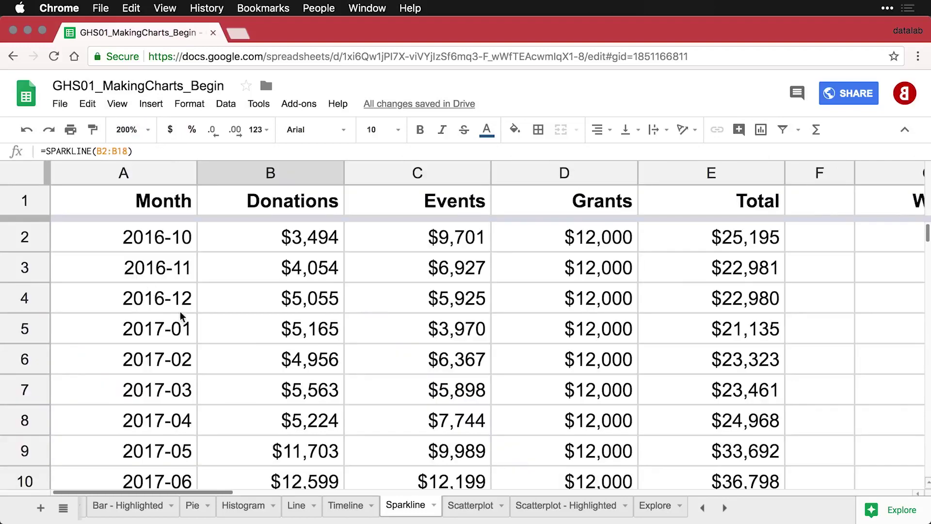
{"action": "scroll", "coordinate": [186, 324], "scroll_direction": "down", "scroll_amount": 1}
{"action": "scroll", "coordinate": [187, 324], "scroll_direction": "down", "scroll_amount": 12}
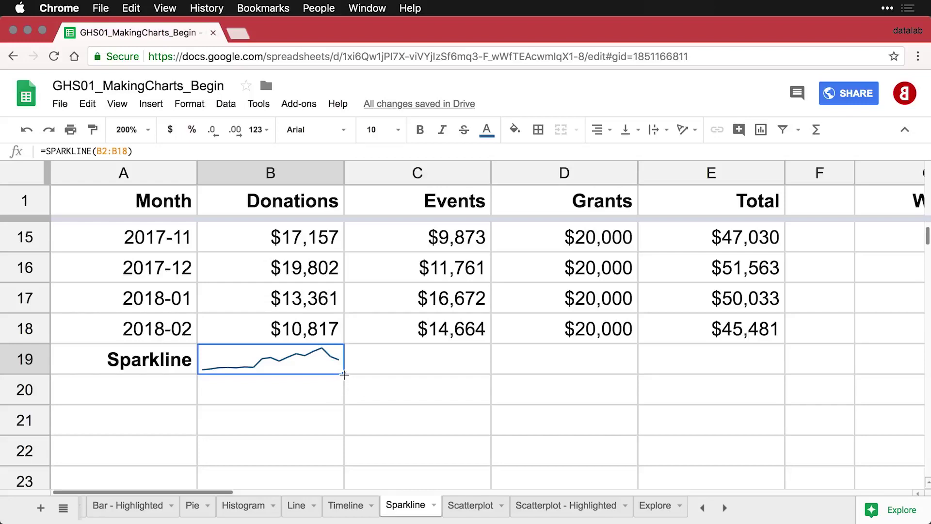
{"action": "left_click_drag", "start_coordinate": [345, 373], "coordinate": [695, 373]}
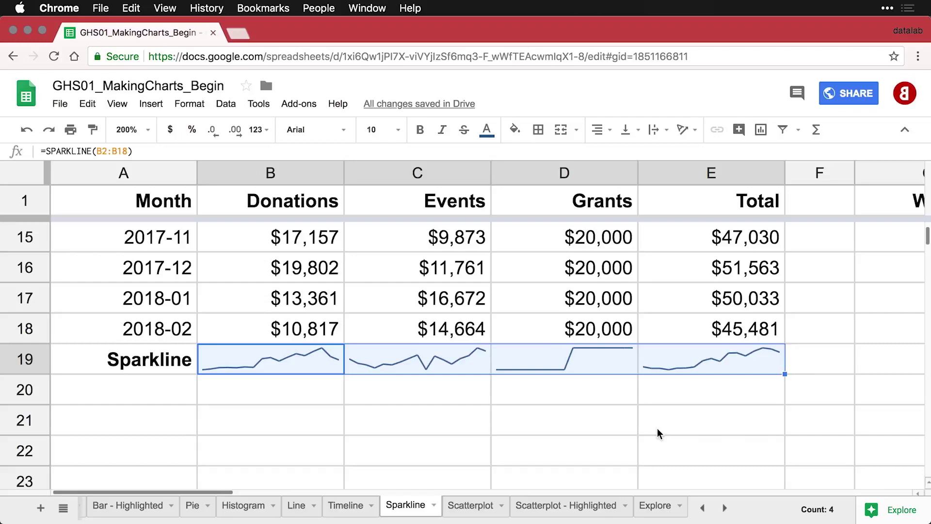
Step: Try a taller row 19 for the sparklines, and undo the row height change
{"action": "left_click", "coordinate": [100, 362]}
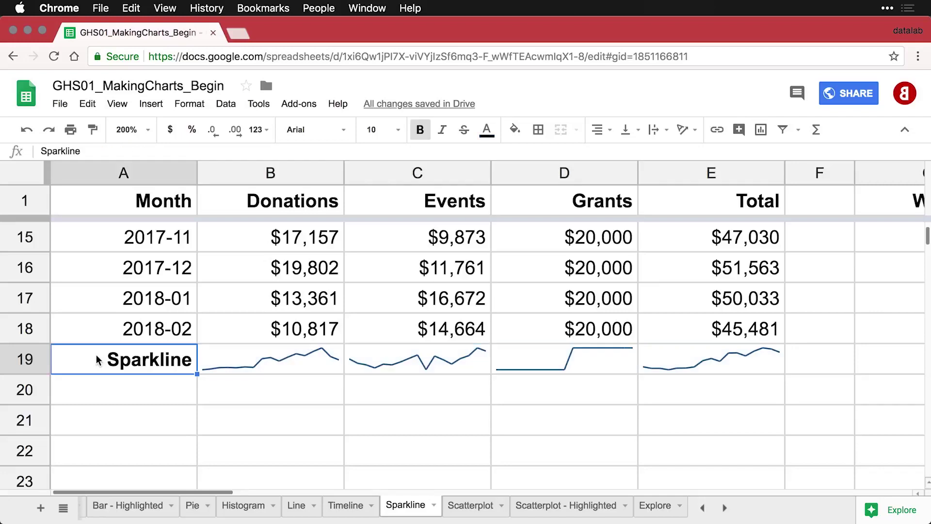
{"action": "left_click", "coordinate": [25, 359]}
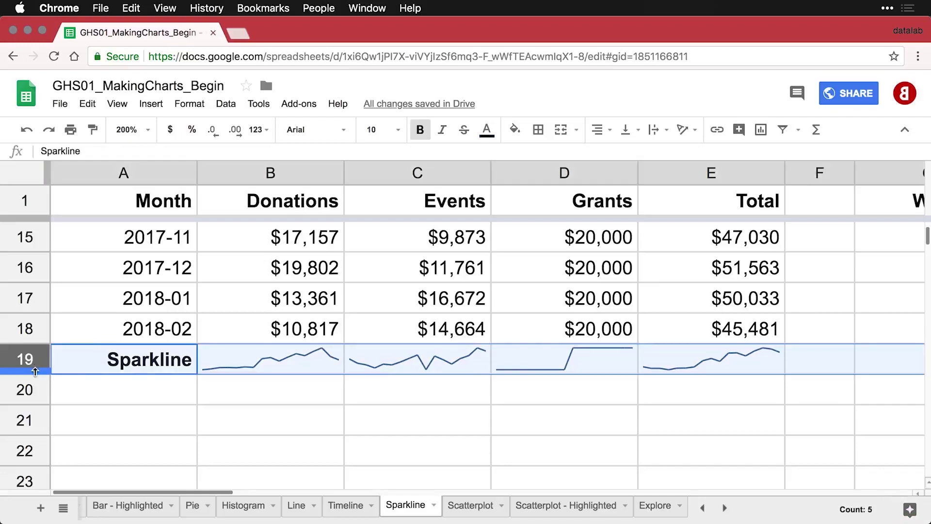
{"action": "left_click_drag", "start_coordinate": [35, 375], "coordinate": [35, 416]}
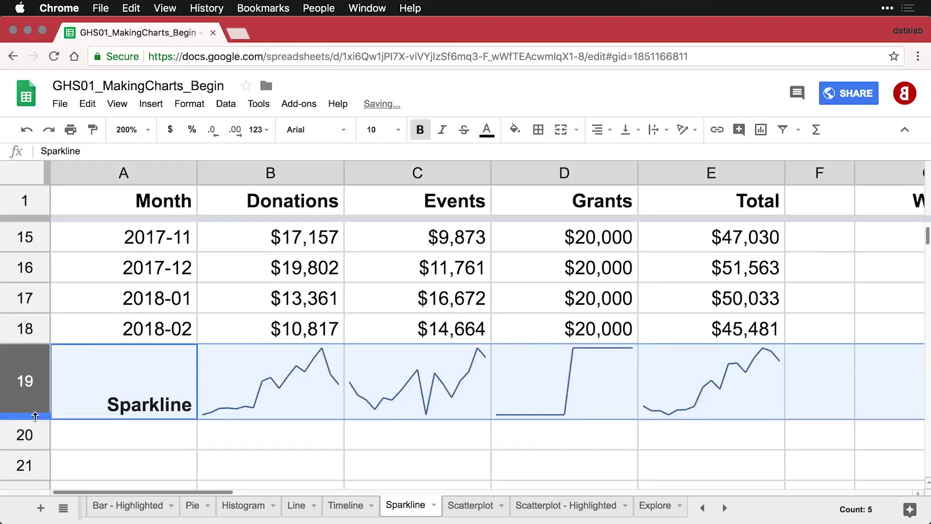
{"action": "key", "text": "super+z"}
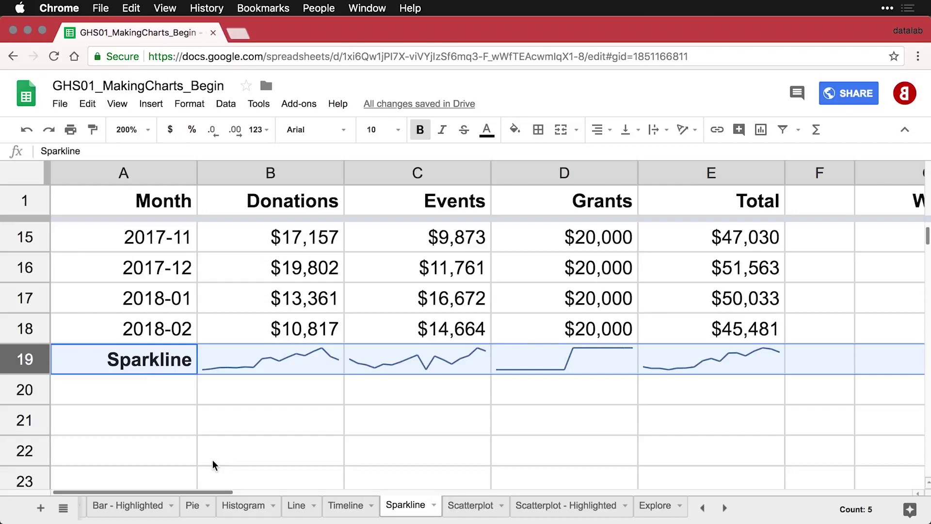
Step: Add the option {"ymin", 0} to the Grants sparkline formula in D19, after the range D2:D18
{"action": "left_click", "coordinate": [594, 359]}
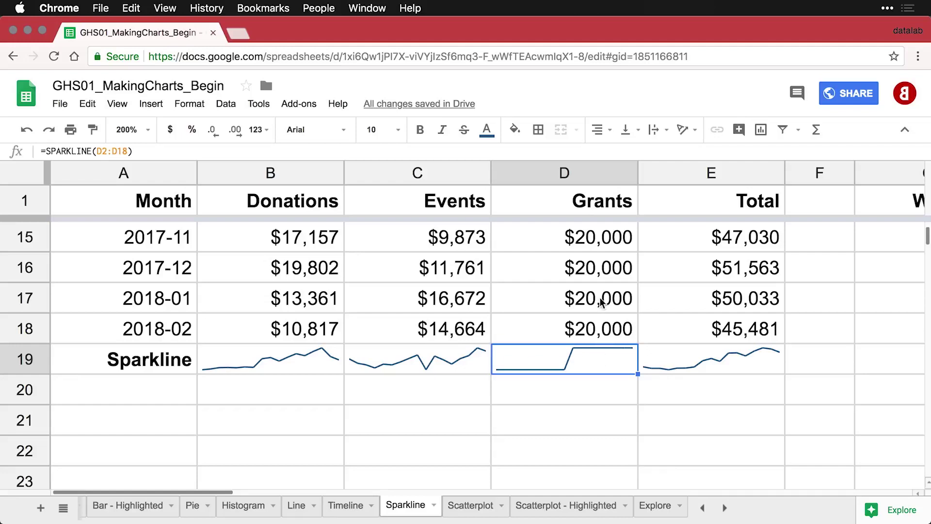
{"action": "scroll", "coordinate": [601, 301], "scroll_direction": "up", "scroll_amount": 4}
{"action": "scroll", "coordinate": [601, 302], "scroll_direction": "up", "scroll_amount": 3}
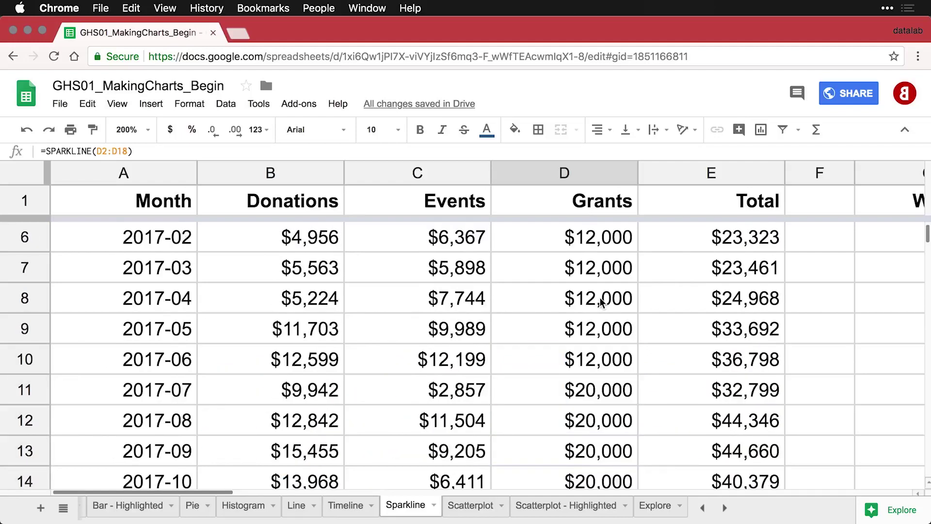
{"action": "scroll", "coordinate": [602, 302], "scroll_direction": "down", "scroll_amount": 2}
{"action": "scroll", "coordinate": [602, 302], "scroll_direction": "down", "scroll_amount": 5}
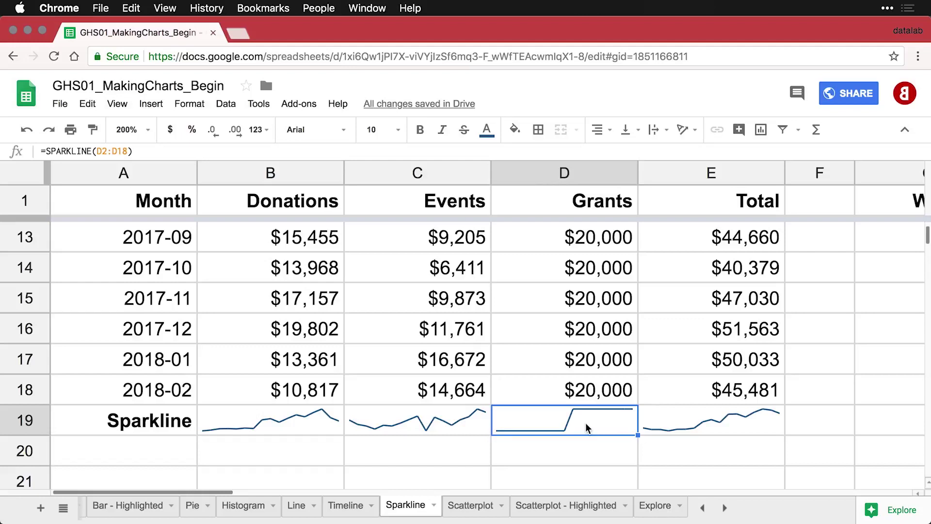
{"action": "double_click", "coordinate": [586, 423]}
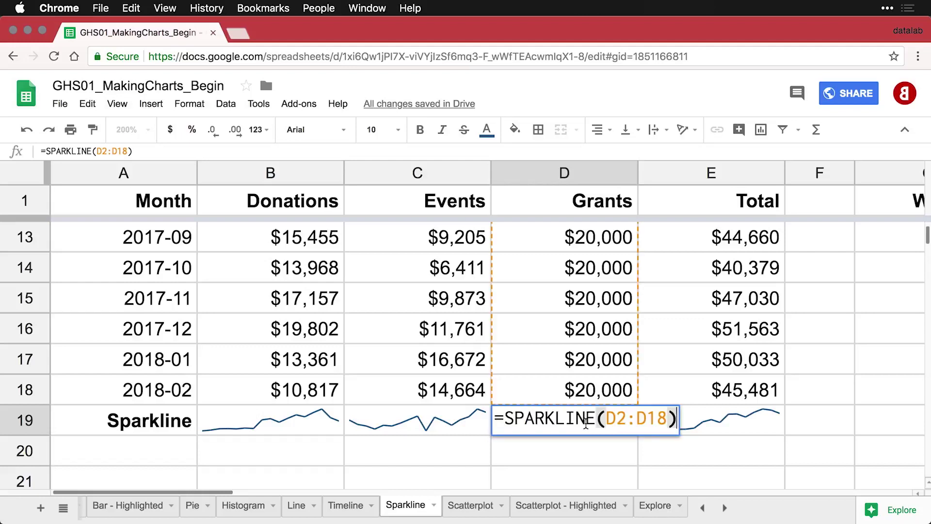
{"action": "left_click", "coordinate": [668, 419]}
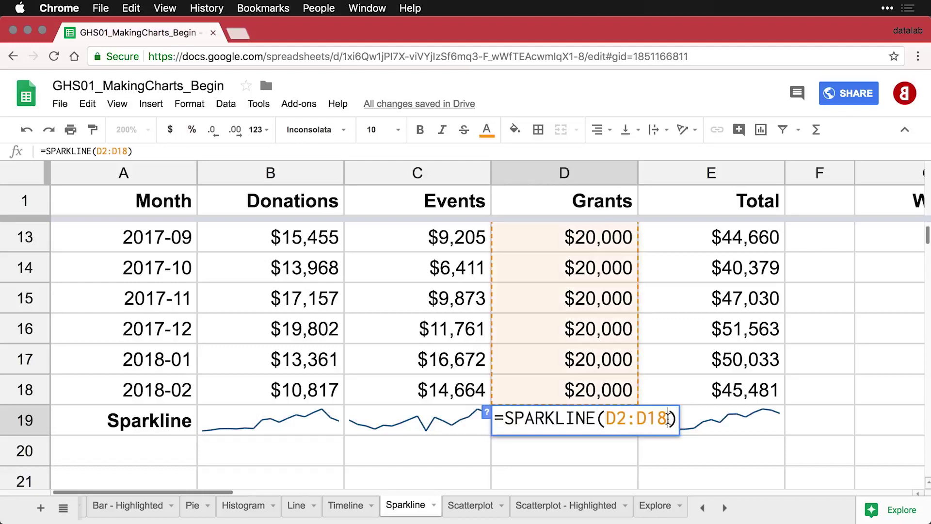
{"action": "key", "text": "super+v"}
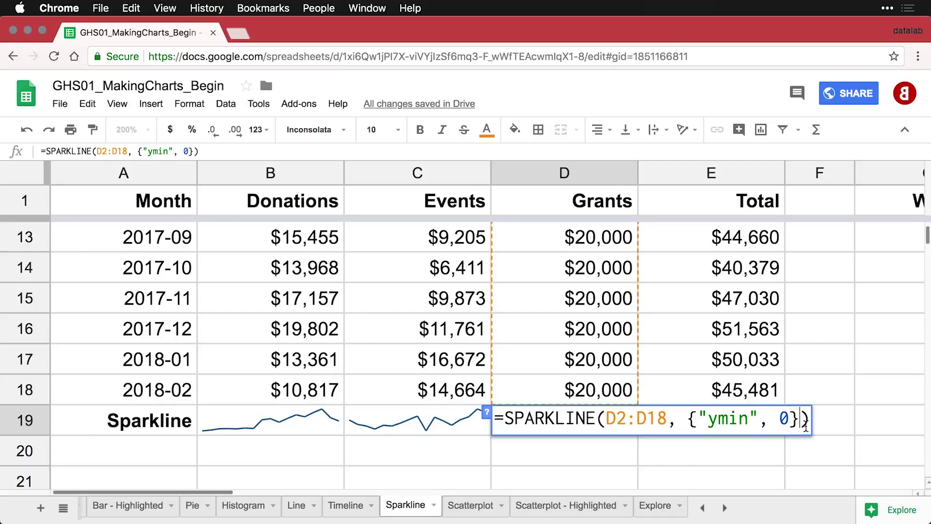
{"action": "key", "text": "Return"}
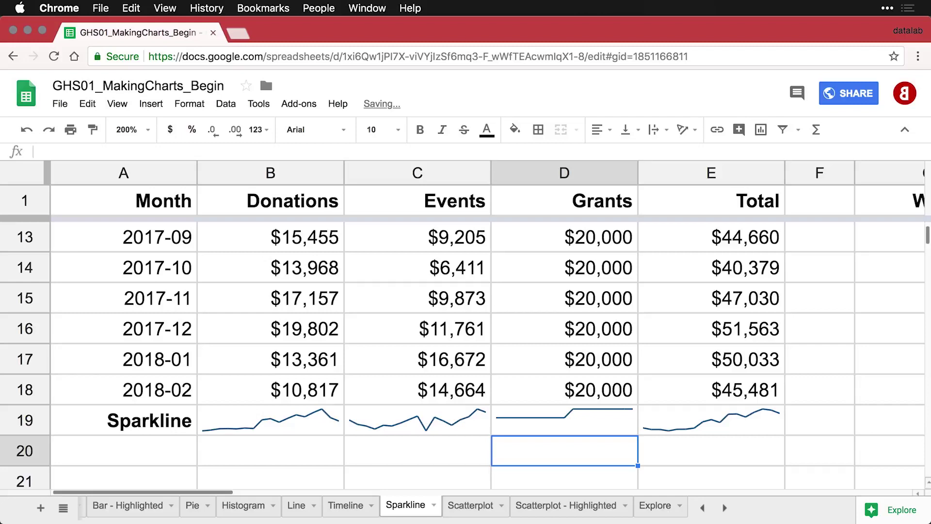
Step: Add the options {"color", "#CC0000"; "linewidth", 2} to the Total sparkline formula in E19
{"action": "left_click", "coordinate": [551, 425]}
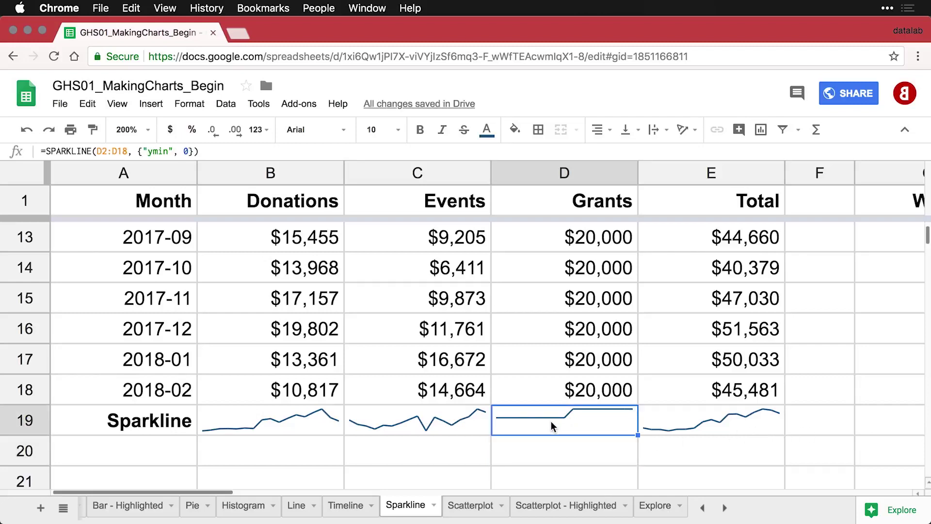
{"action": "key", "text": "Right"}
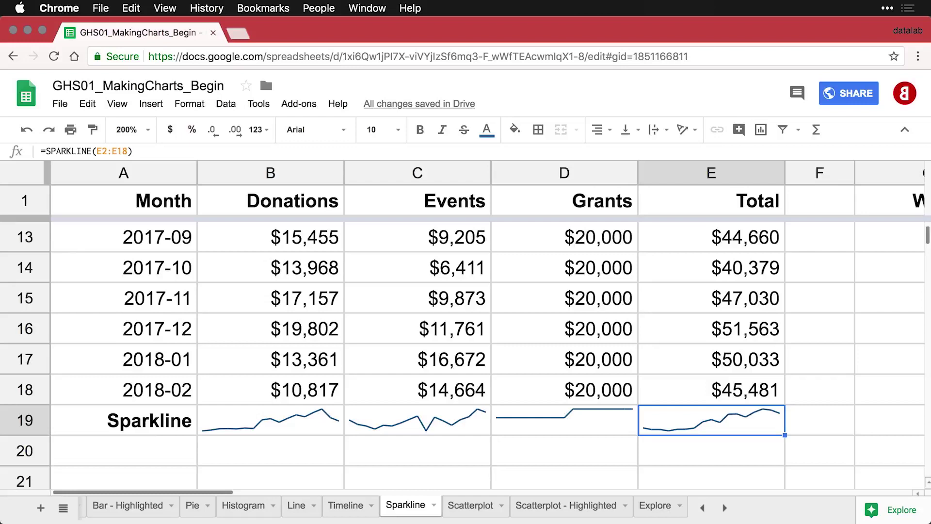
{"action": "double_click", "coordinate": [728, 425]}
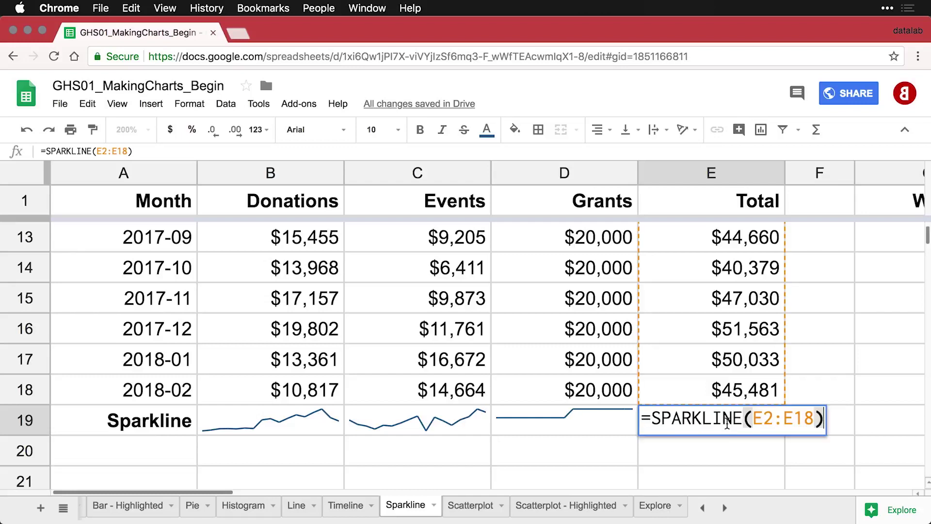
{"action": "left_click", "coordinate": [818, 418]}
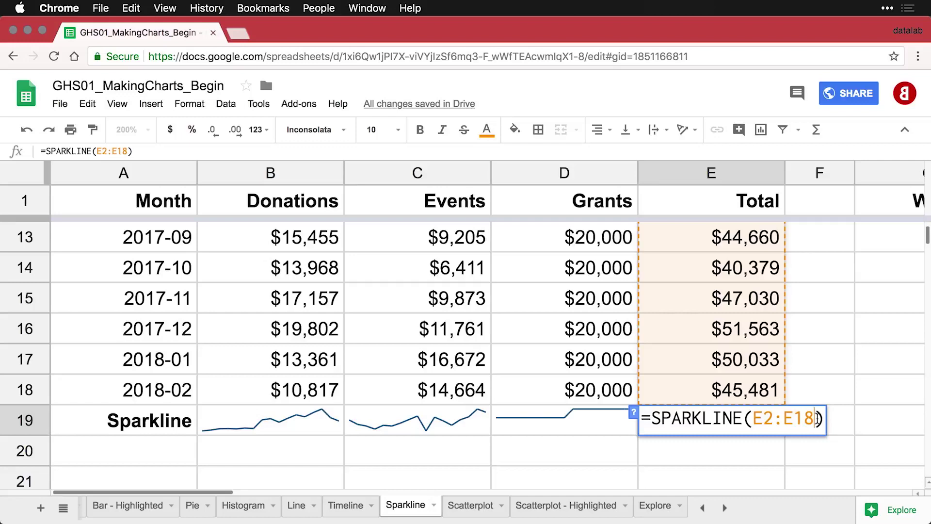
{"action": "key", "text": "super+v"}
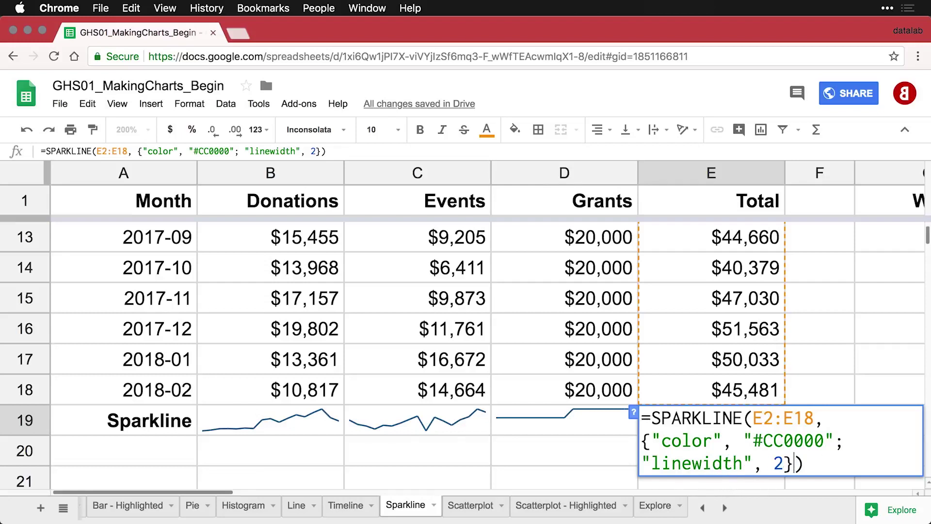
{"action": "key", "text": "Return"}
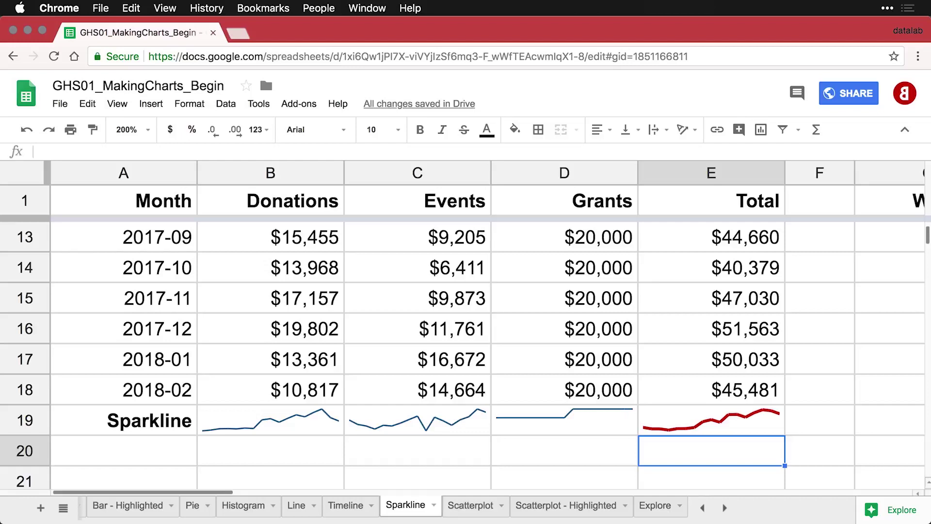
Step: Enter a basic SPARKLINE formula over the Win/Loss range G2:G18 in cell G19
{"action": "left_click", "coordinate": [148, 129]}
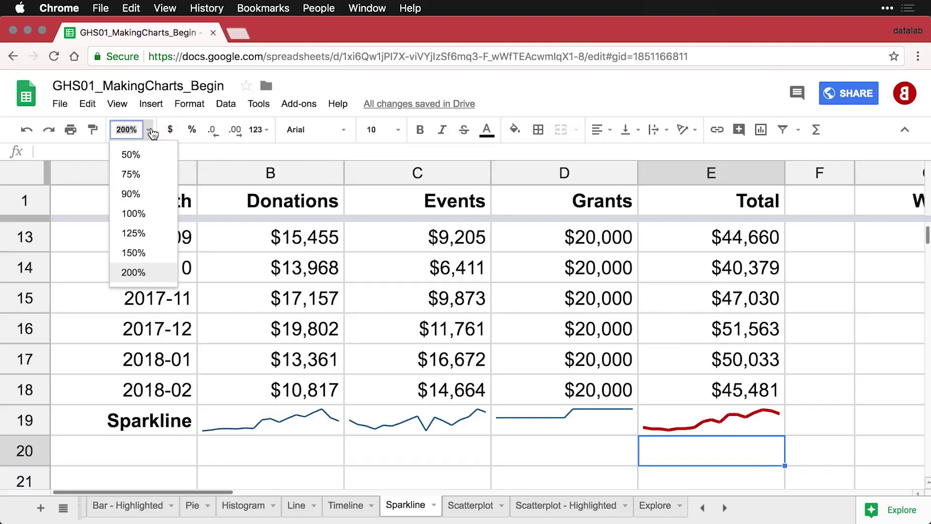
{"action": "left_click", "coordinate": [145, 221]}
{"action": "scroll", "coordinate": [671, 322], "scroll_direction": "up", "scroll_amount": 5}
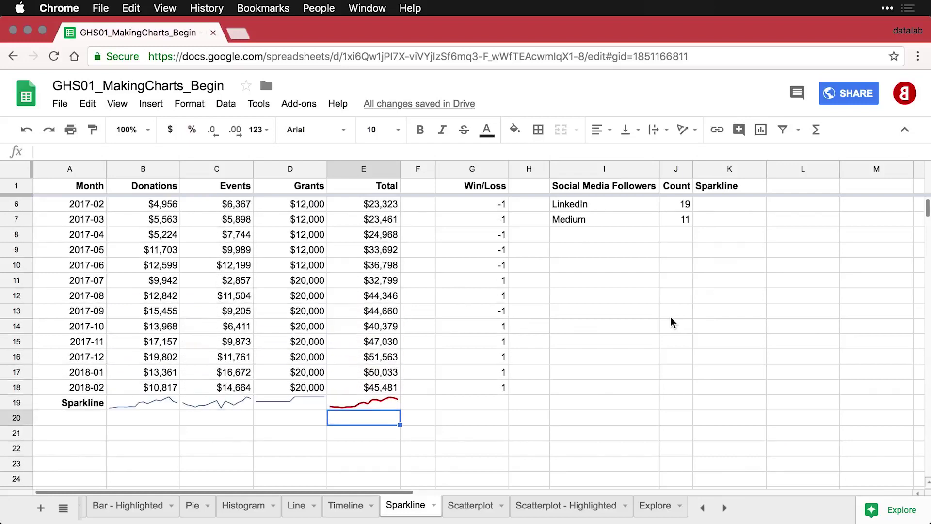
{"action": "left_click", "coordinate": [485, 205]}
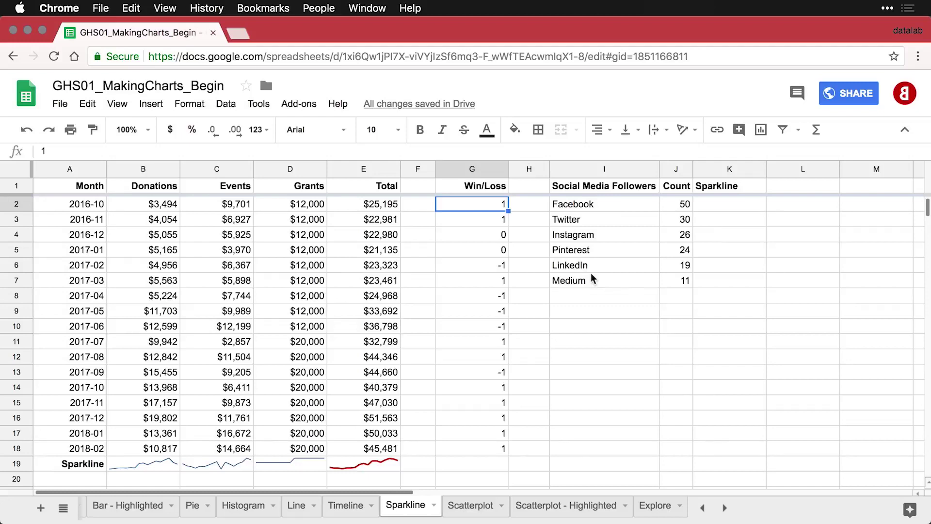
{"action": "left_click", "coordinate": [487, 234]}
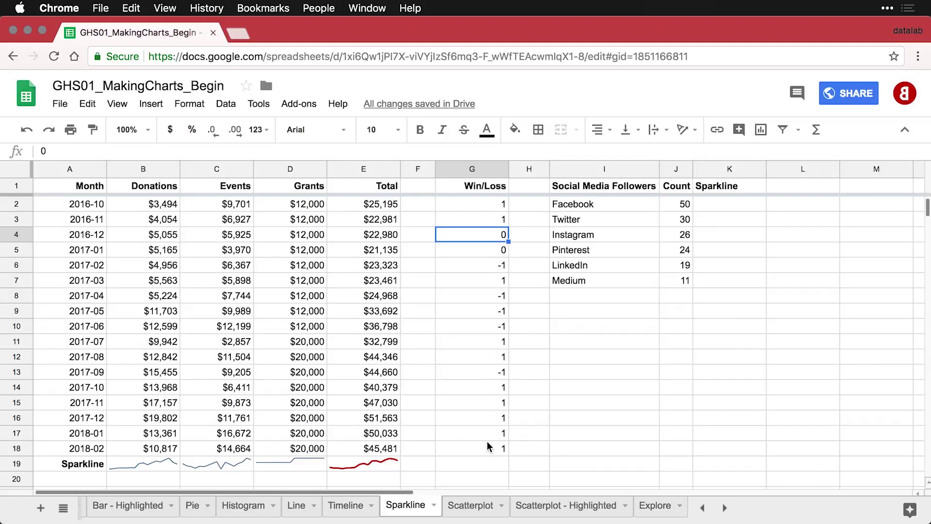
{"action": "left_click", "coordinate": [484, 468]}
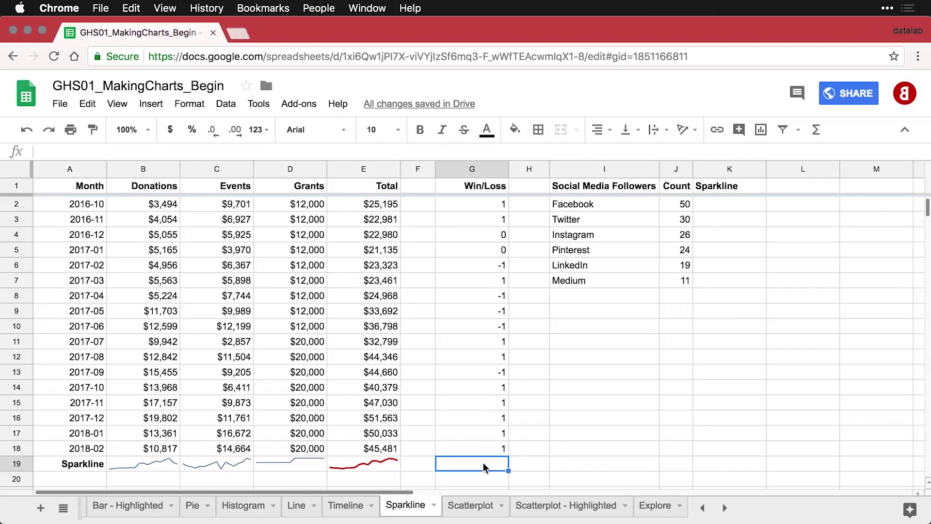
{"action": "type", "text": "="}
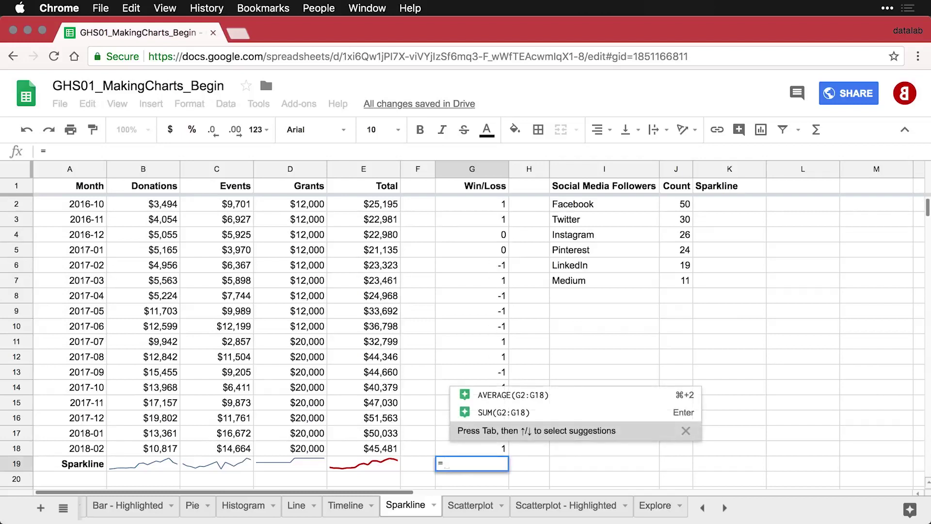
{"action": "type", "text": "spar"}
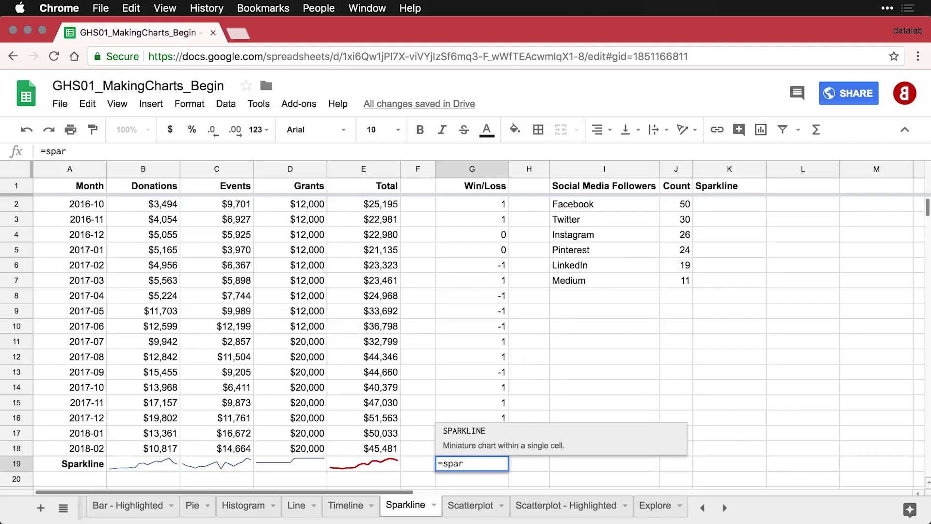
{"action": "left_click", "coordinate": [470, 431]}
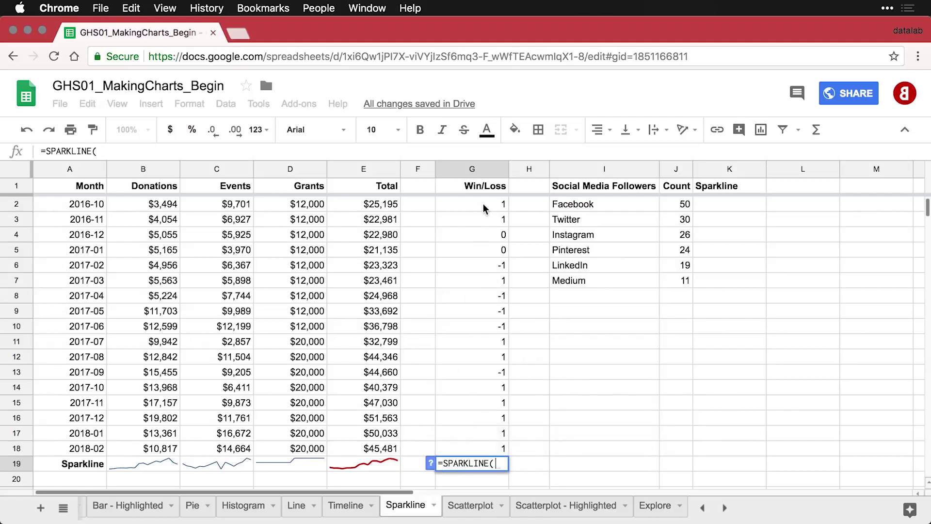
{"action": "left_click_drag", "start_coordinate": [482, 204], "coordinate": [469, 446]}
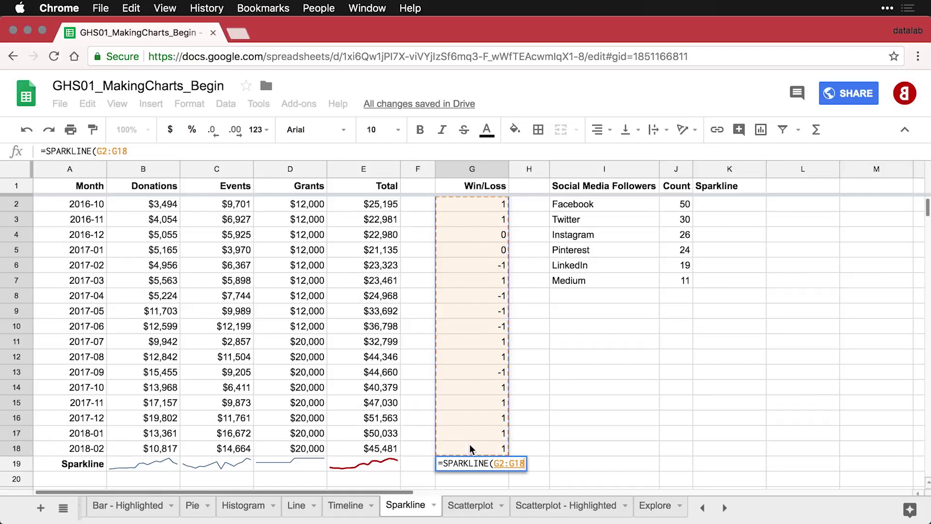
{"action": "type", "text": ")"}
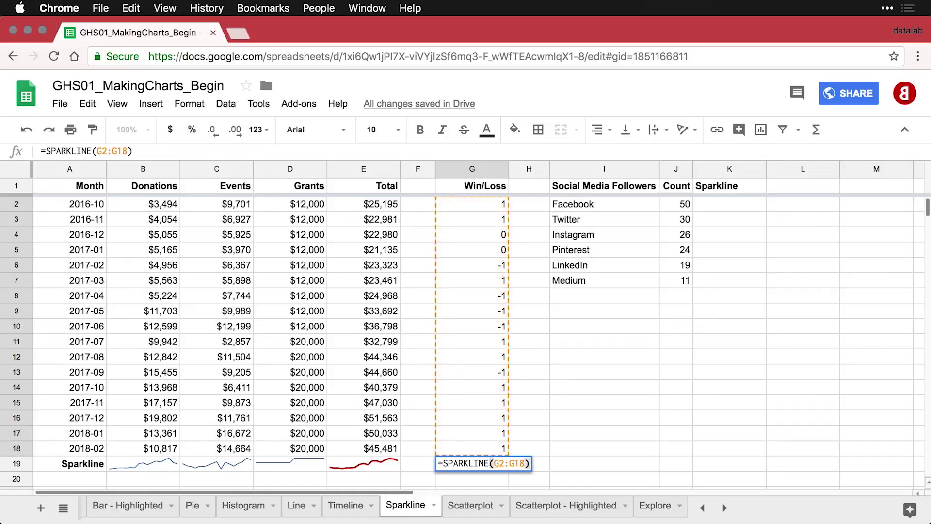
{"action": "key", "text": "Return"}
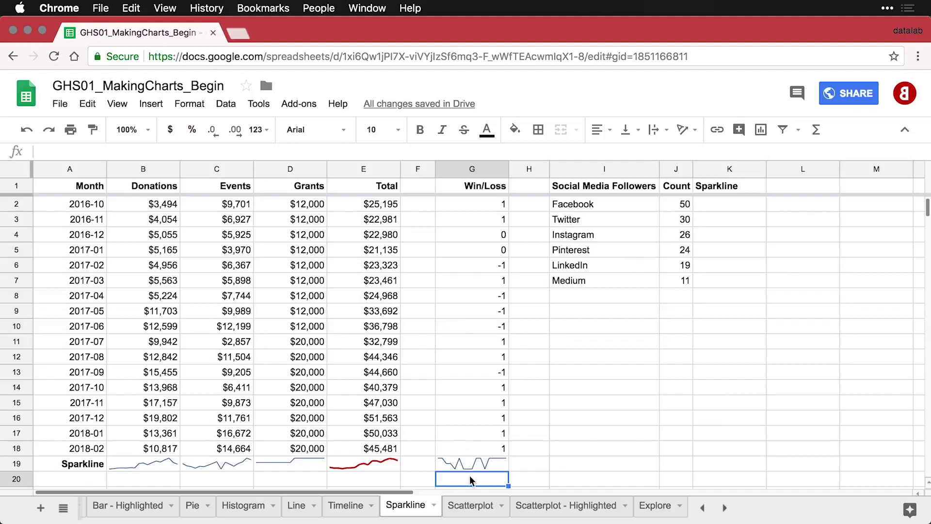
Step: Add the option {"charttype","winloss"} to the Win/Loss sparkline formula in G19, after the range G2:G18
{"action": "double_click", "coordinate": [474, 464]}
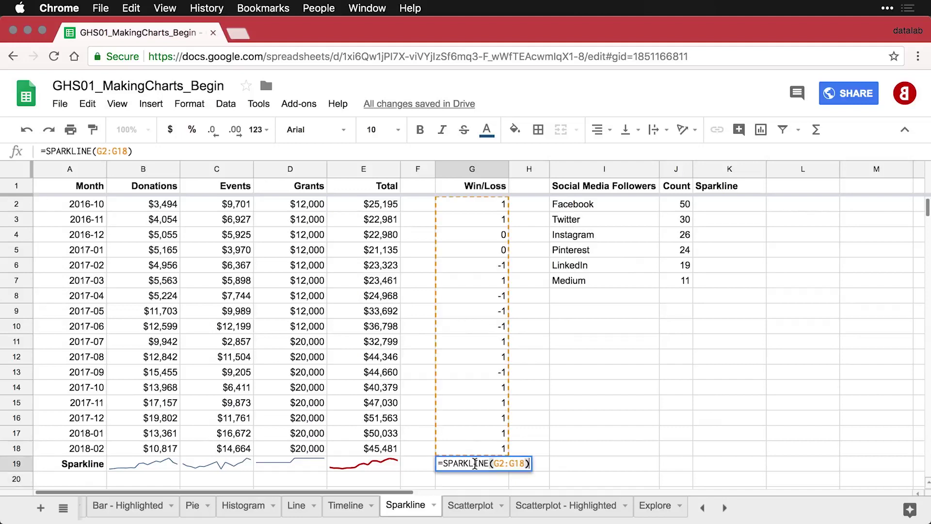
{"action": "left_click", "coordinate": [526, 463]}
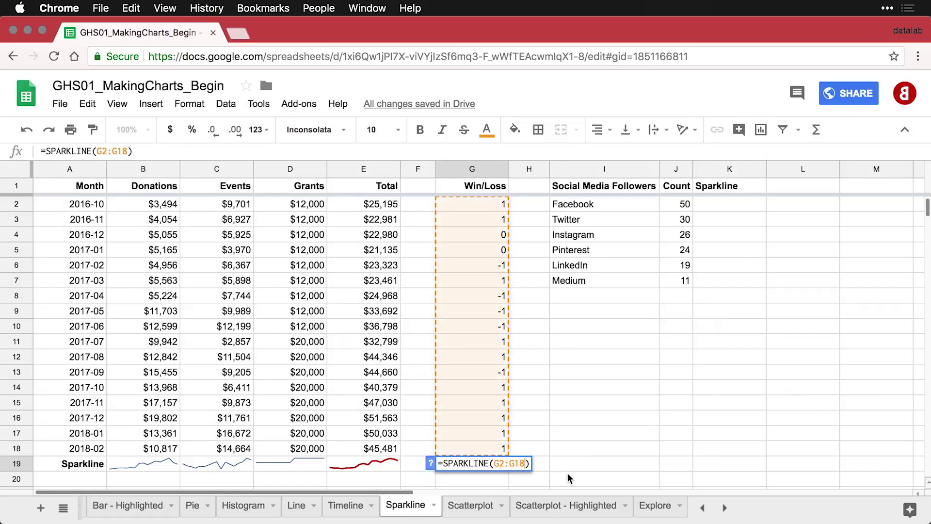
{"action": "type", "text": ", {\"charttype\",\"winloss\"}"}
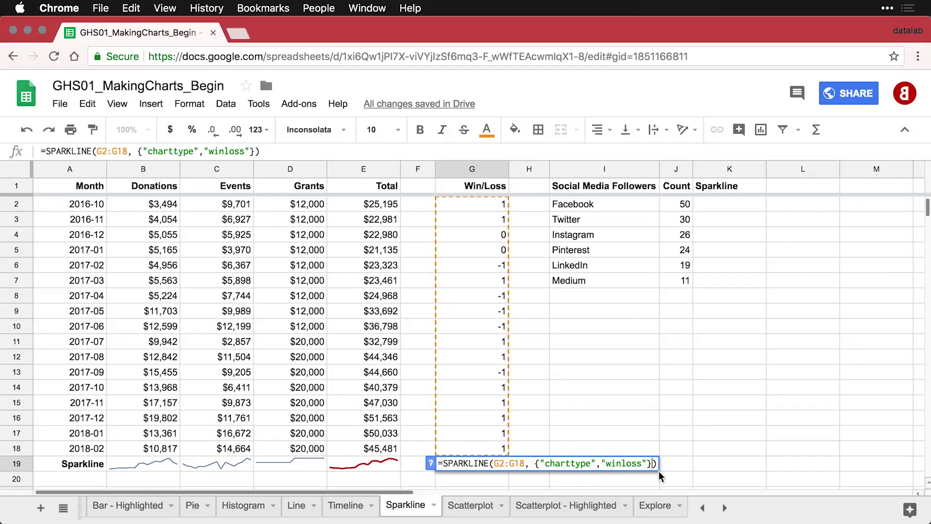
{"action": "key", "text": "Return"}
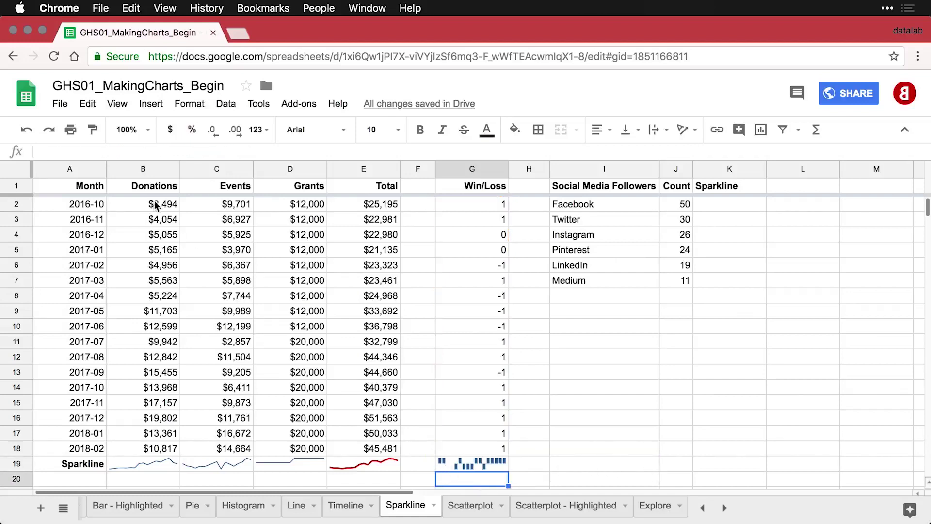
Step: Examine the Win/Loss sparkline in G19 up close at 200% zoom
{"action": "left_click", "coordinate": [150, 131]}
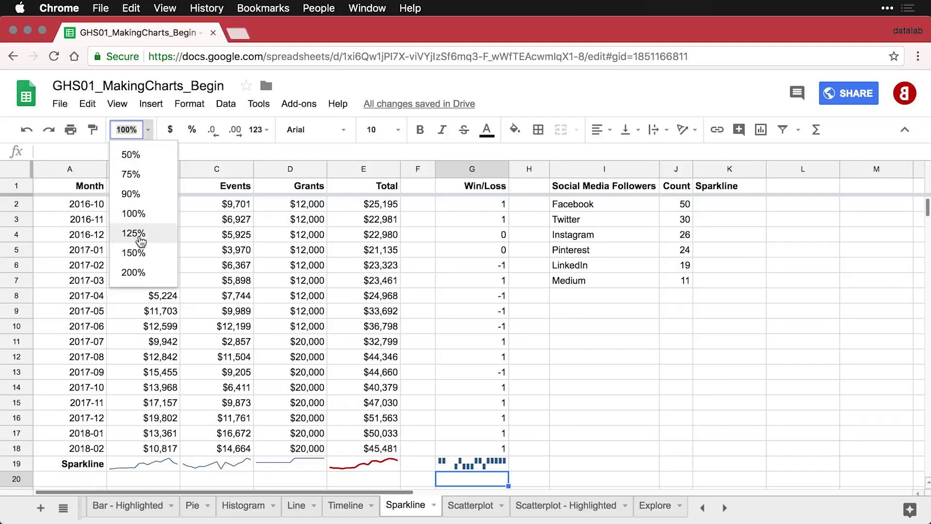
{"action": "left_click", "coordinate": [135, 272]}
{"action": "scroll", "coordinate": [375, 319], "scroll_direction": "down", "scroll_amount": 2}
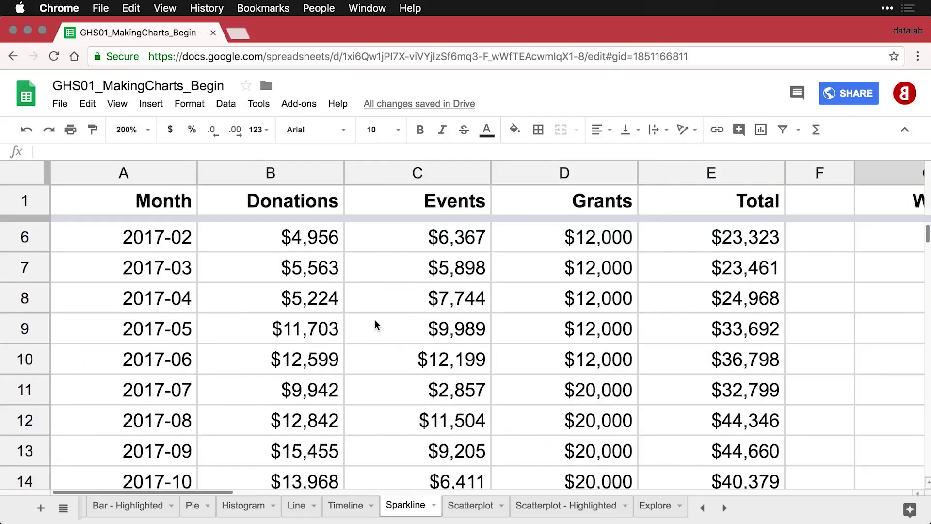
{"action": "scroll", "coordinate": [375, 320], "scroll_direction": "right", "scroll_amount": 5}
{"action": "scroll", "coordinate": [375, 319], "scroll_direction": "down", "scroll_amount": 5}
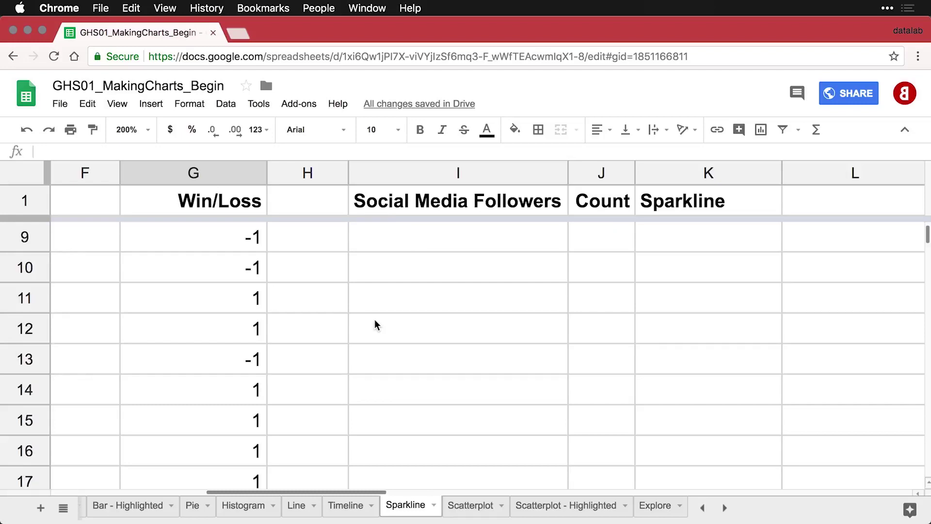
{"action": "left_click", "coordinate": [213, 321]}
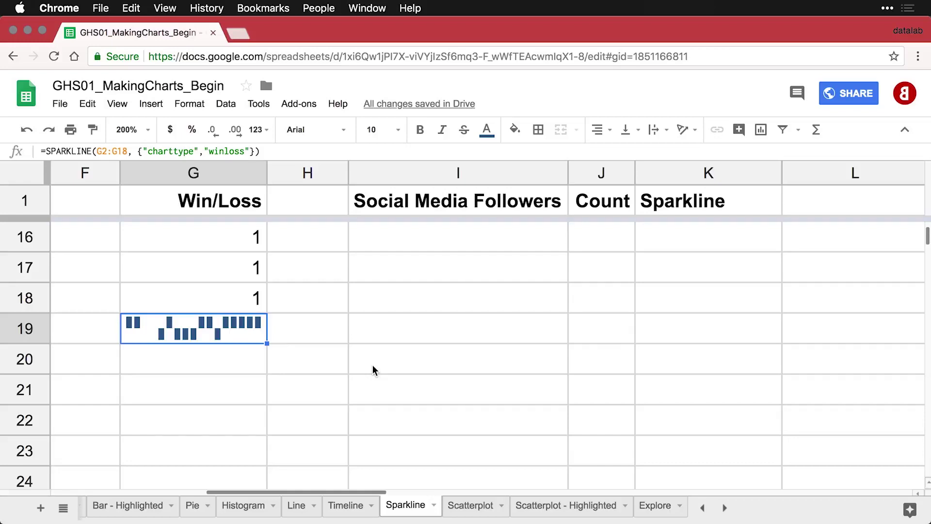
Step: Enter the formula =SPARKLINE(J2) in K2 for the Facebook follower count
{"action": "scroll", "coordinate": [373, 369], "scroll_direction": "up", "scroll_amount": 3}
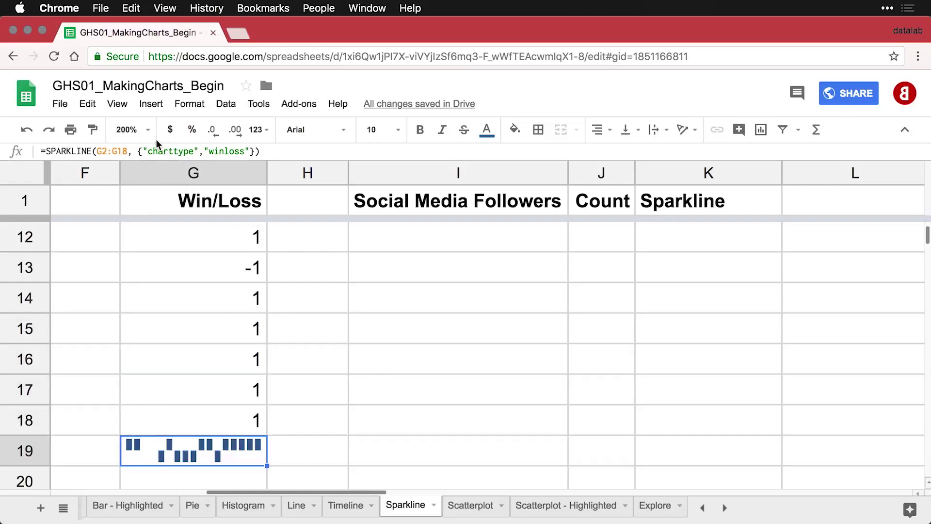
{"action": "left_click", "coordinate": [148, 129]}
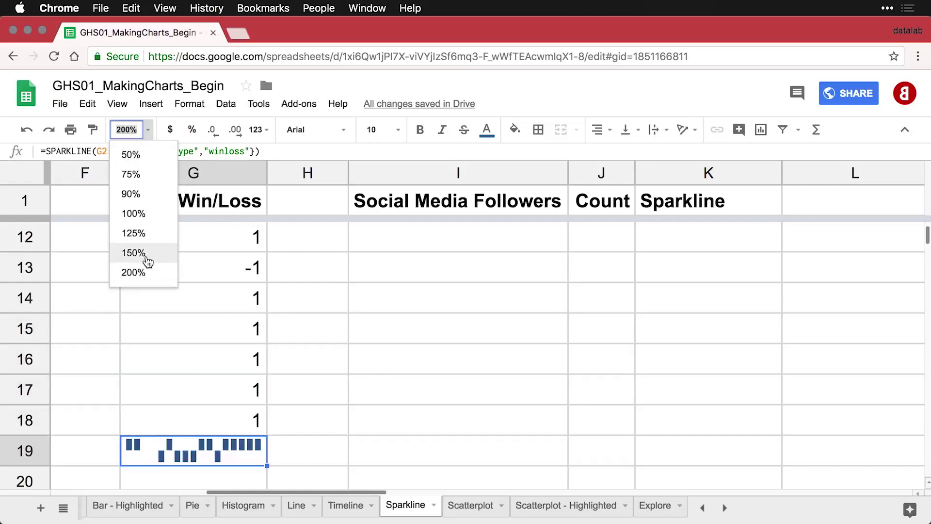
{"action": "left_click", "coordinate": [133, 252]}
{"action": "scroll", "coordinate": [617, 292], "scroll_direction": "up", "scroll_amount": 5}
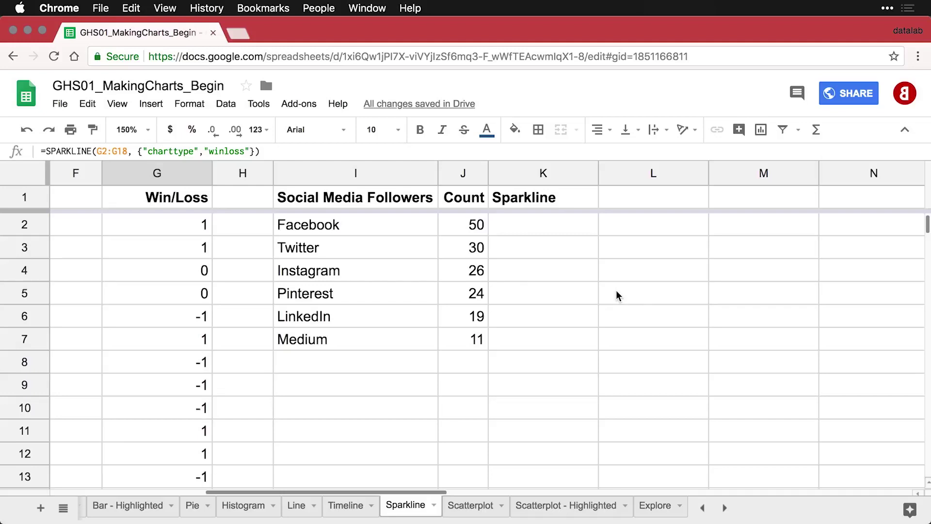
{"action": "left_click", "coordinate": [547, 229]}
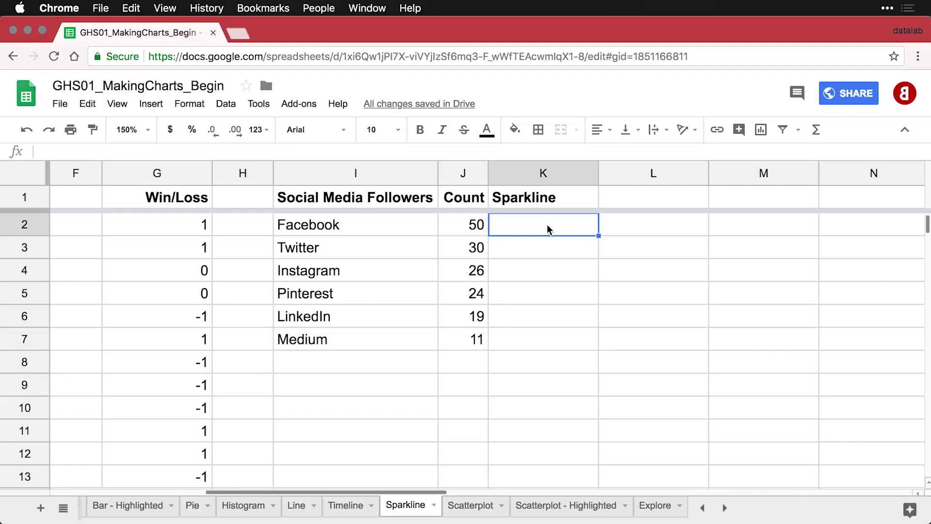
{"action": "type", "text": "=spa"}
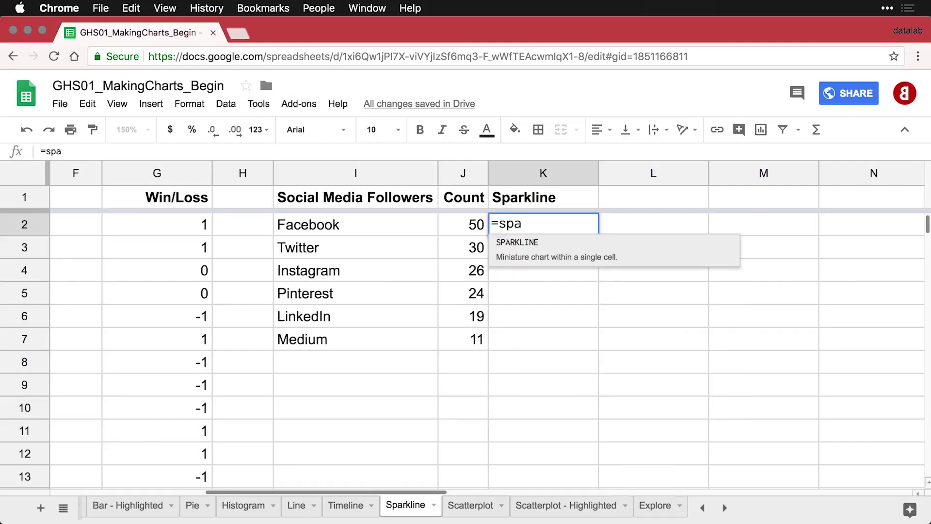
{"action": "left_click", "coordinate": [548, 243]}
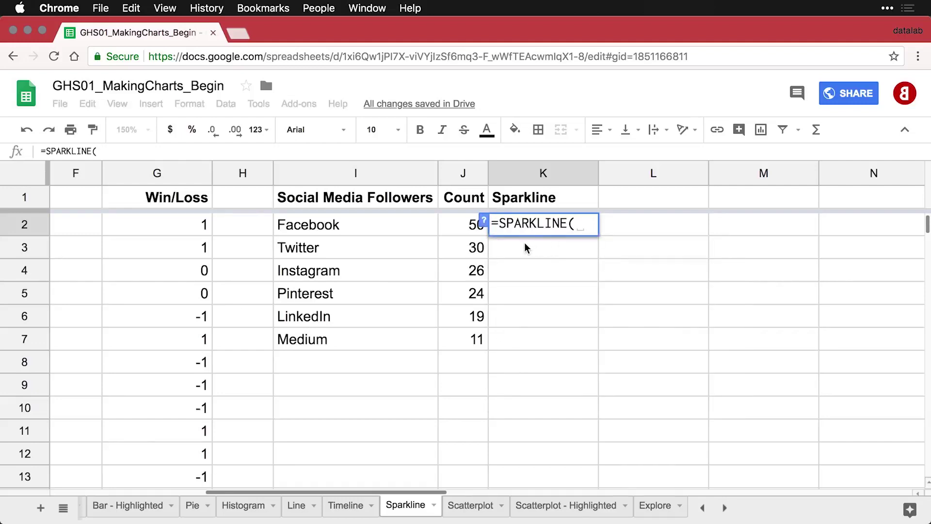
{"action": "left_click", "coordinate": [469, 230]}
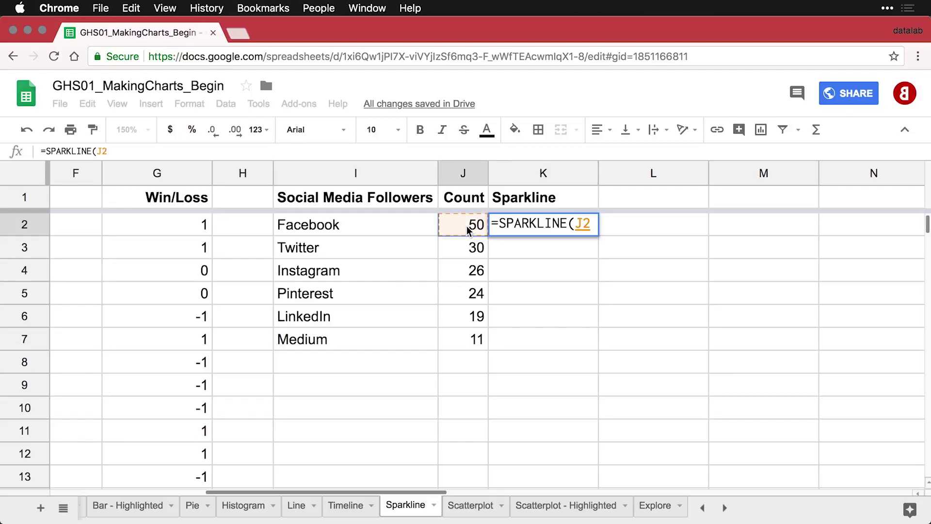
{"action": "type", "text": ")"}
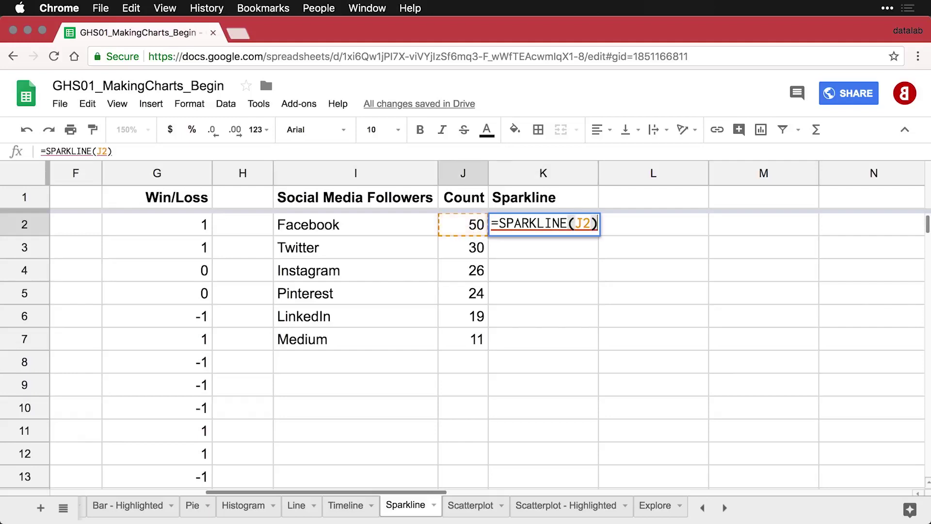
{"action": "key", "text": "Return"}
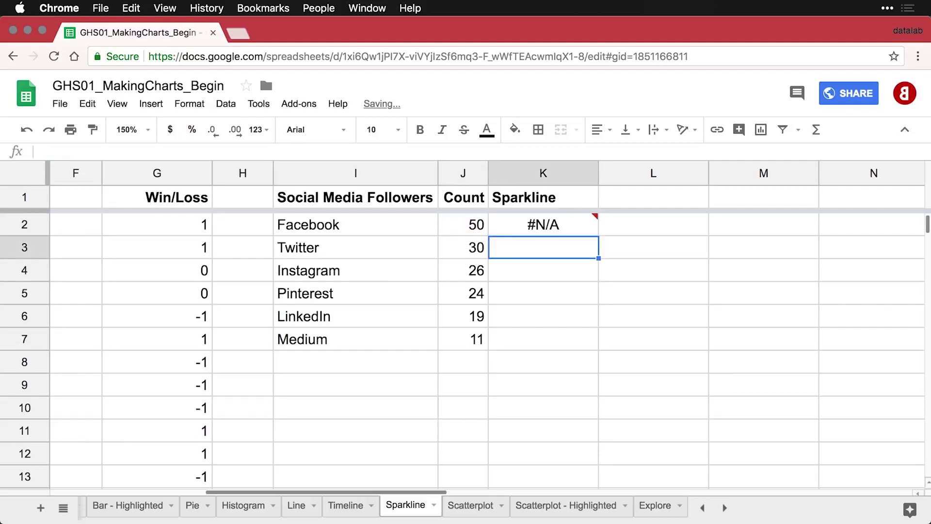
Step: Add the option {"charttype", "bar"} to the Facebook sparkline formula in K2, after J2
{"action": "left_click", "coordinate": [539, 226]}
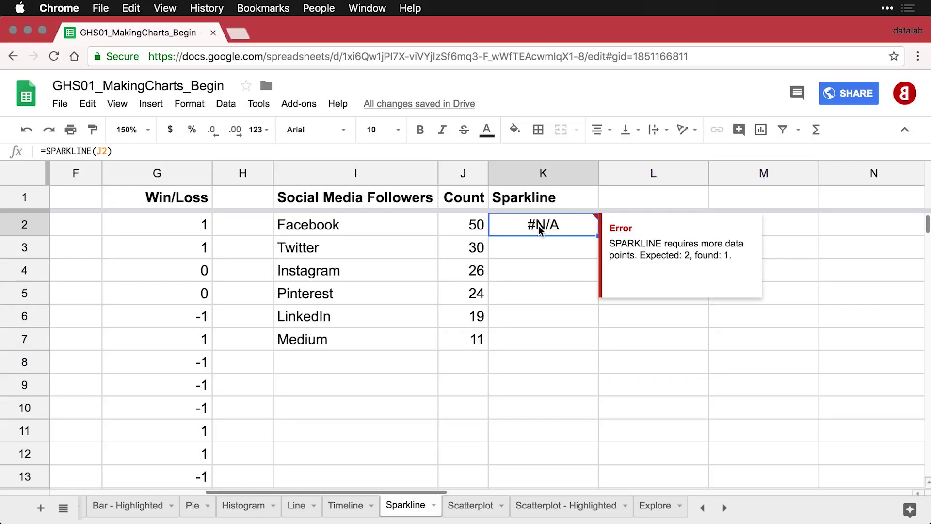
{"action": "double_click", "coordinate": [538, 226]}
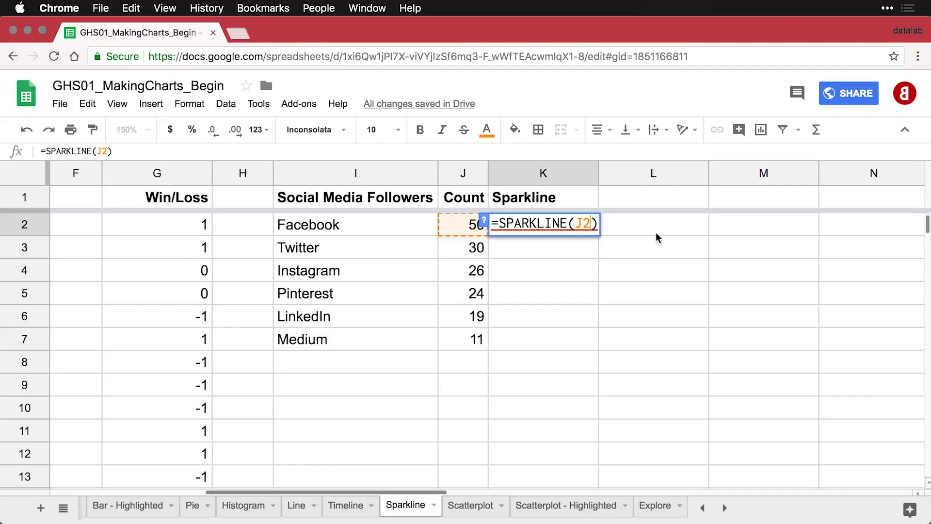
{"action": "type", "text": ", {\"charttype\", \"bar\"}"}
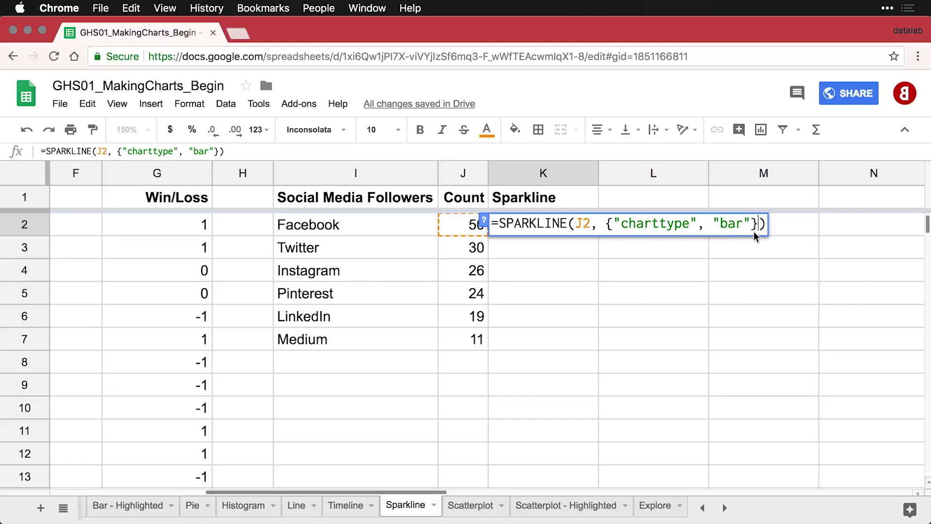
{"action": "key", "text": "Return"}
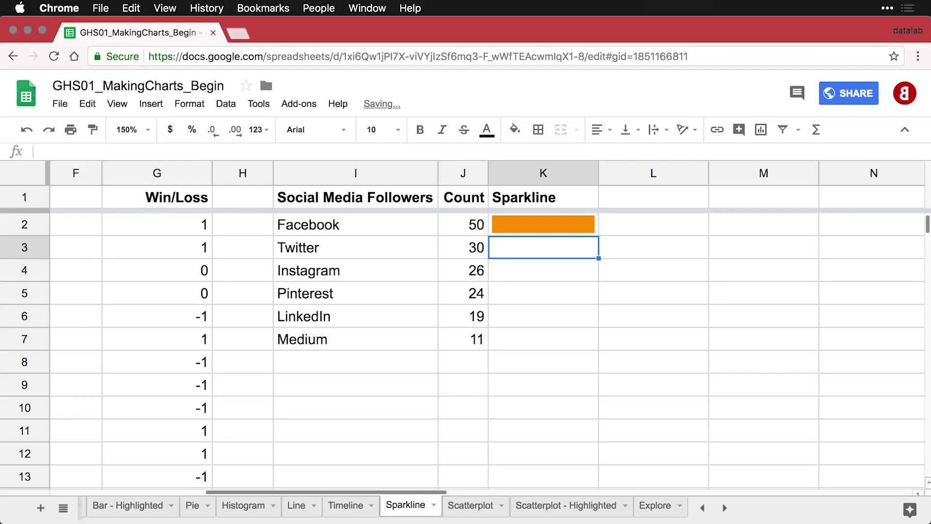
Step: Fill the Facebook bar sparkline formula from K2 down to K7 for the other social networks, and check the copy in K3
{"action": "left_click", "coordinate": [575, 228]}
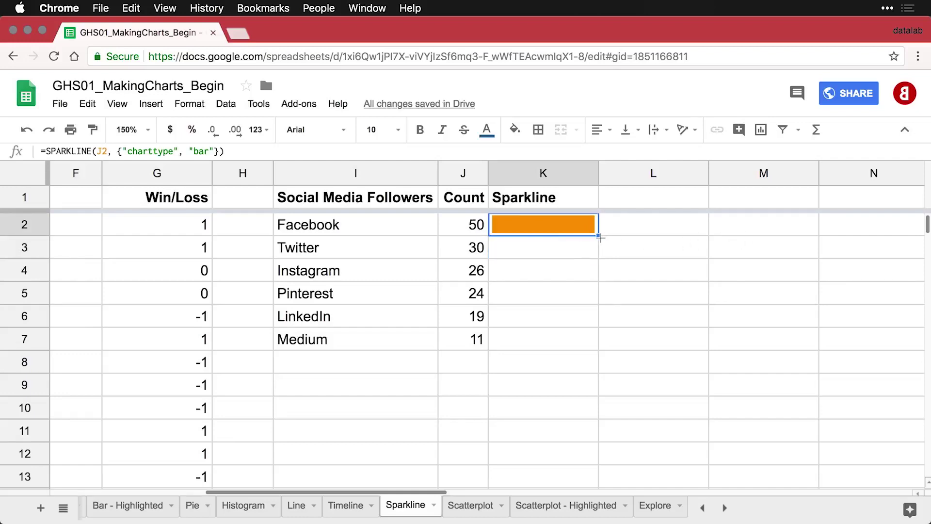
{"action": "left_click_drag", "start_coordinate": [598, 236], "coordinate": [582, 341]}
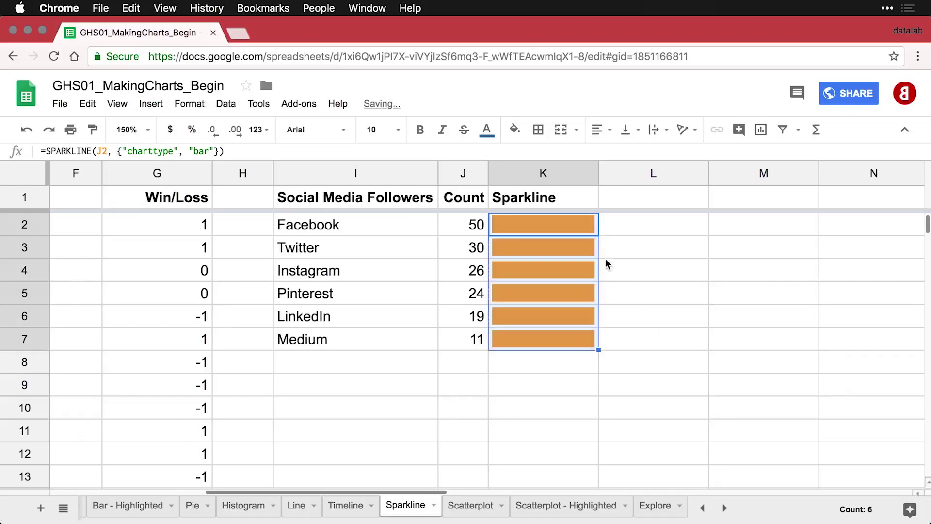
{"action": "left_click", "coordinate": [571, 248]}
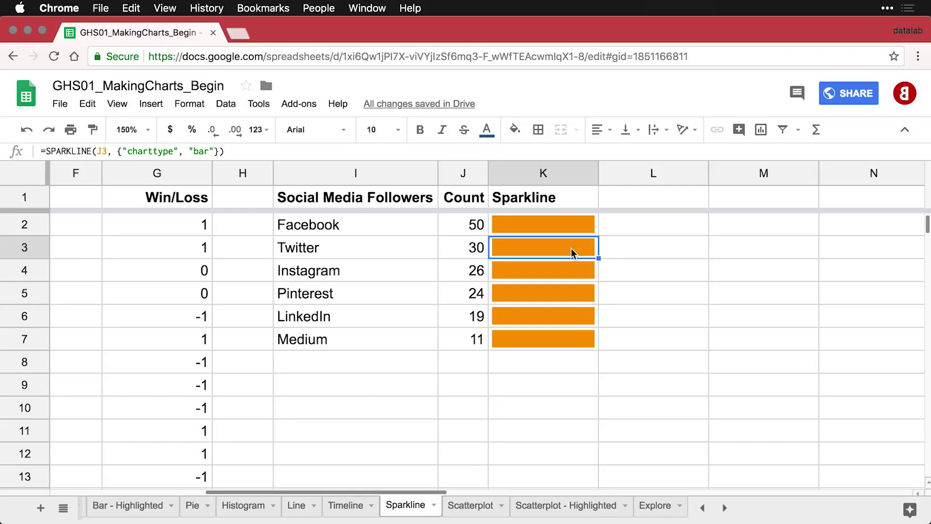
Step: Add the option "max", MAX(J$2:J$7) to the Facebook sparkline formula in K2, after "bar" and separated by a semicolon
{"action": "left_click", "coordinate": [577, 229]}
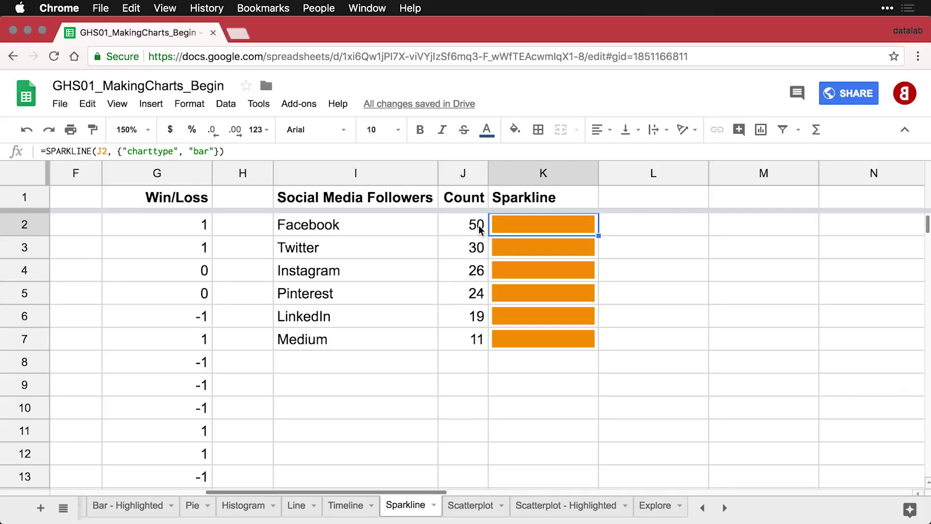
{"action": "double_click", "coordinate": [551, 228]}
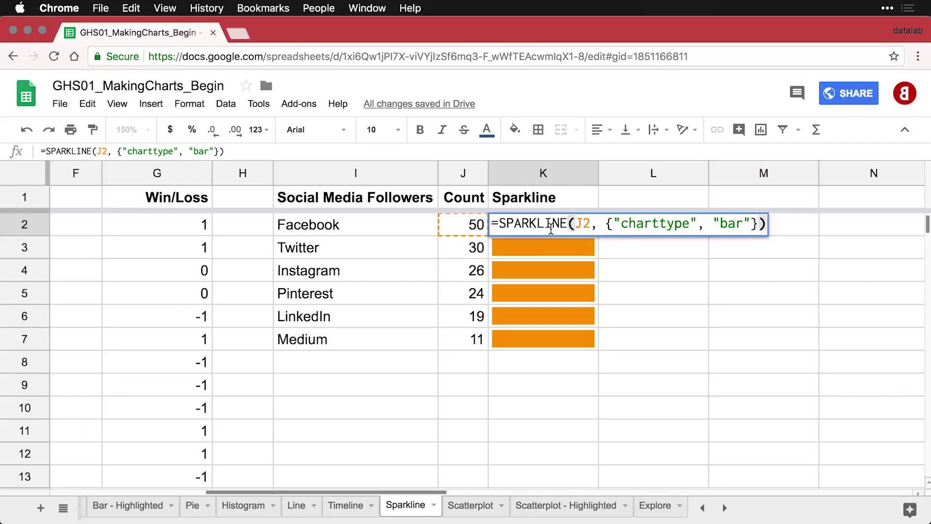
{"action": "left_click", "coordinate": [751, 224]}
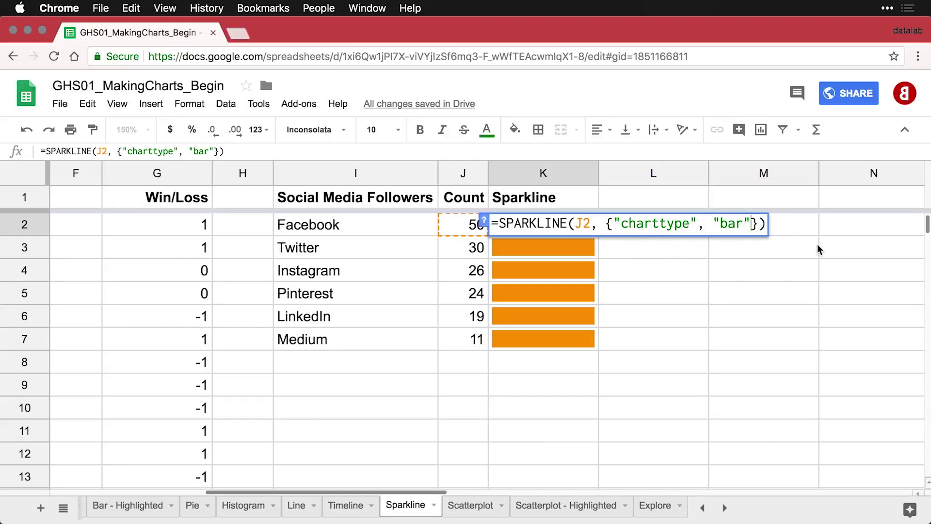
{"action": "type", "text": "; \"max\", MAX(J$2:J$7)"}
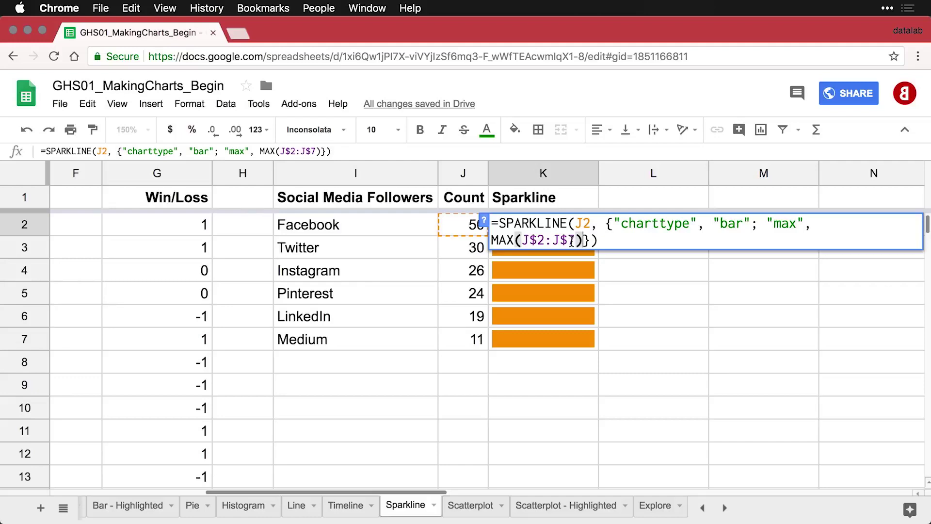
{"action": "key", "text": "Return"}
Step: Fill the updated sparkline formula with the max option from K2 down to K7, replacing the other networks' bar formulas
{"action": "left_click", "coordinate": [582, 227]}
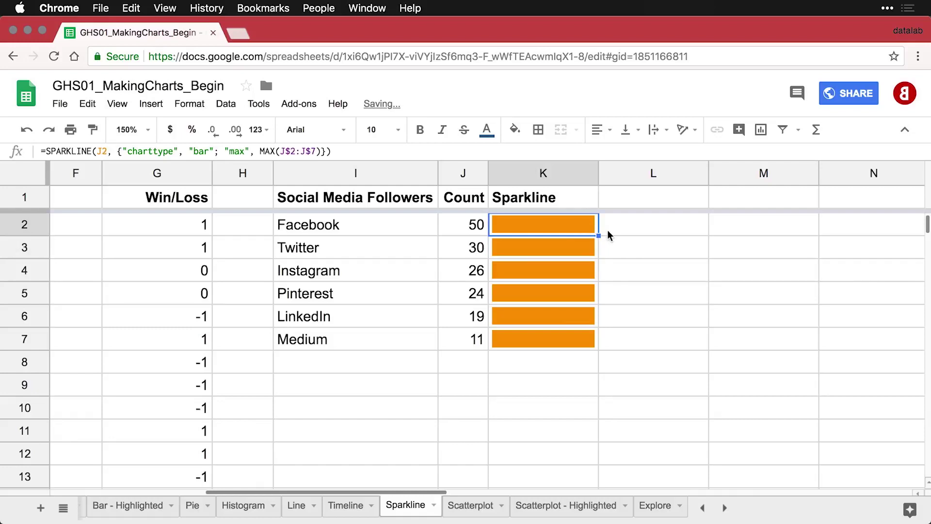
{"action": "left_click_drag", "start_coordinate": [599, 235], "coordinate": [594, 340]}
{"action": "left_click", "coordinate": [529, 358]}
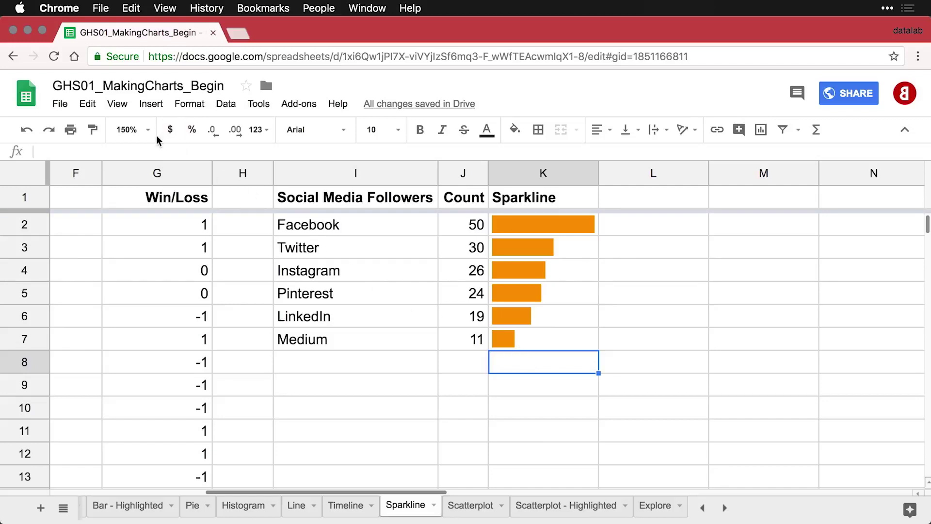
Step: Set the sheet zoom to 100% and view the whole Sparkline sheet from column A with all its sparklines
{"action": "left_click", "coordinate": [128, 129]}
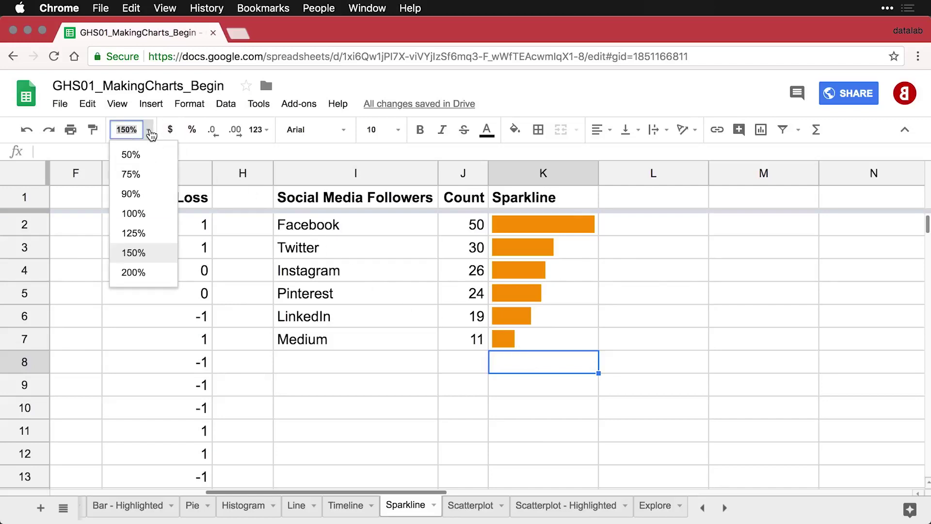
{"action": "left_click", "coordinate": [133, 213]}
{"action": "scroll", "coordinate": [219, 291], "scroll_direction": "left", "scroll_amount": 5}
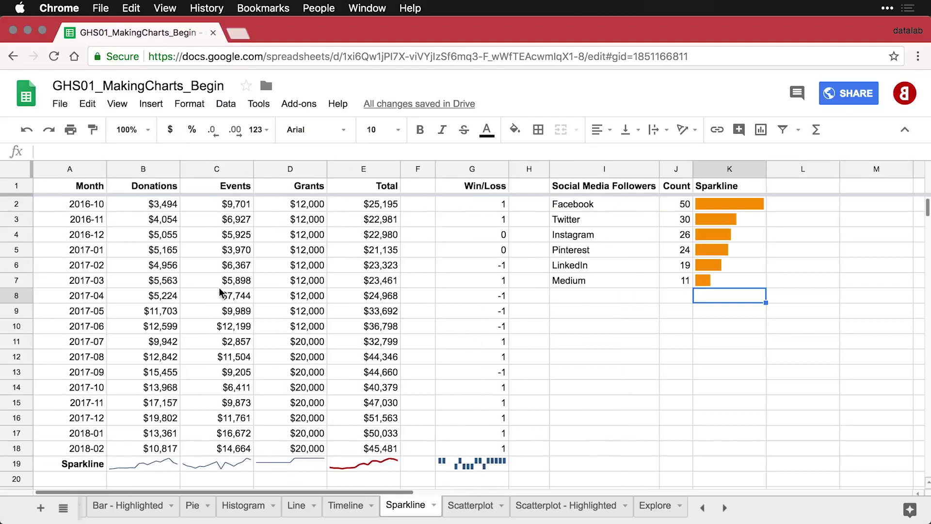